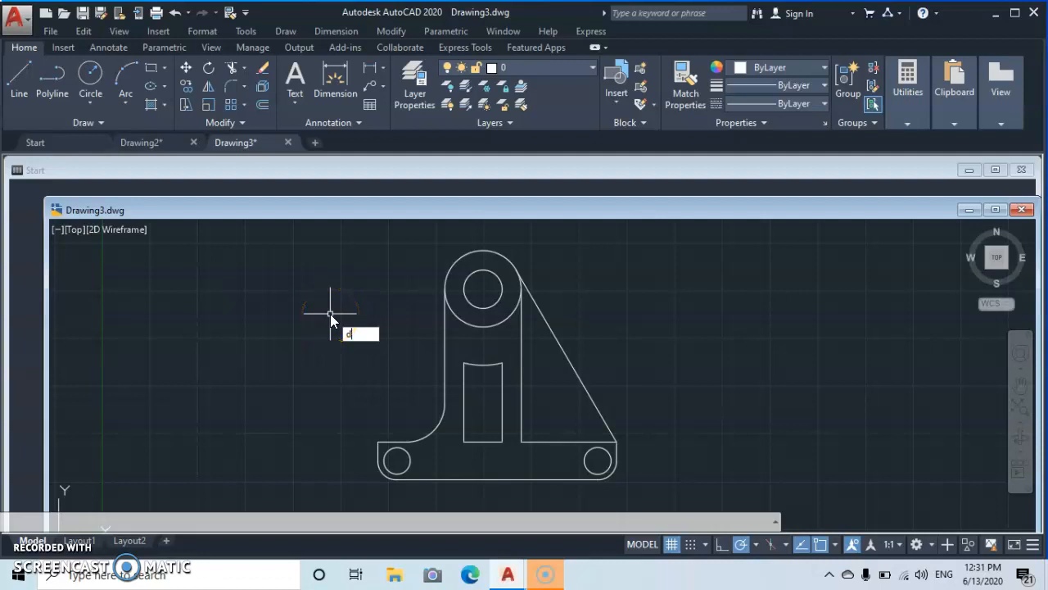
- Open the Standard dimension style for modification and review its Lines and Symbols and Arrows settings
text(imstyle)
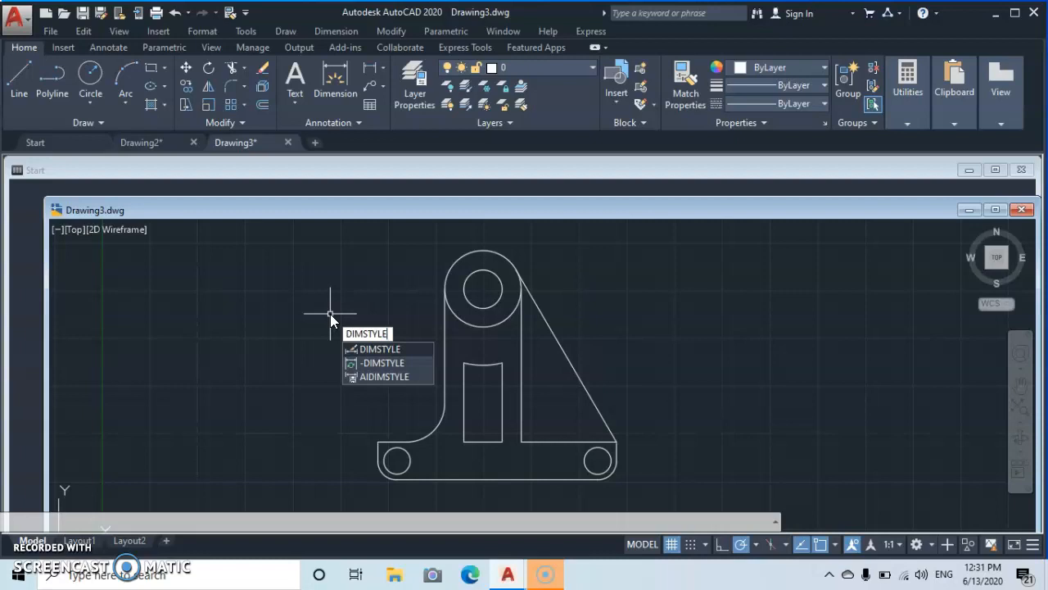
key(Return)
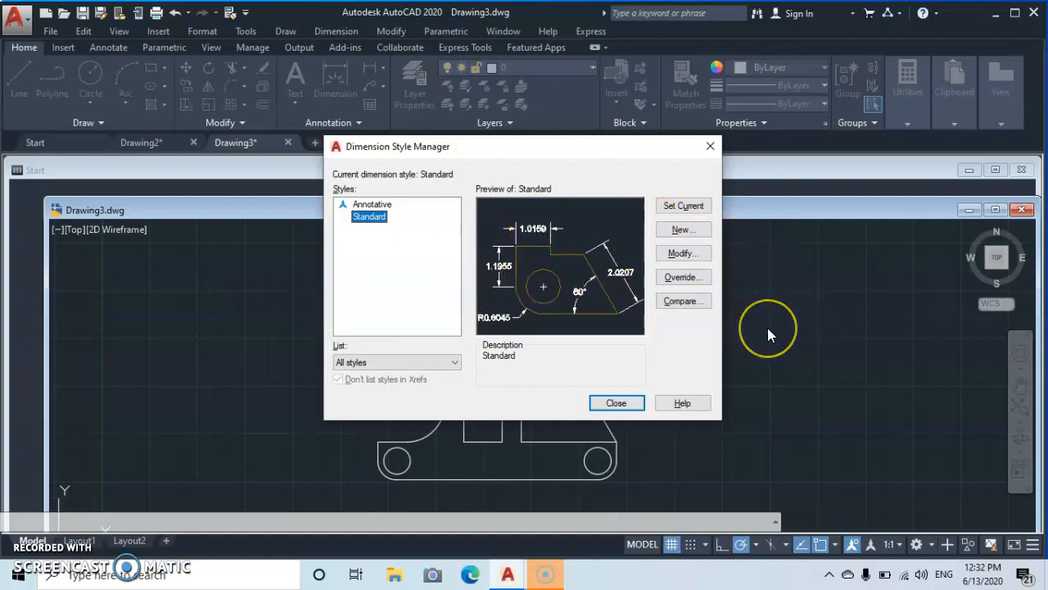
click(680, 254)
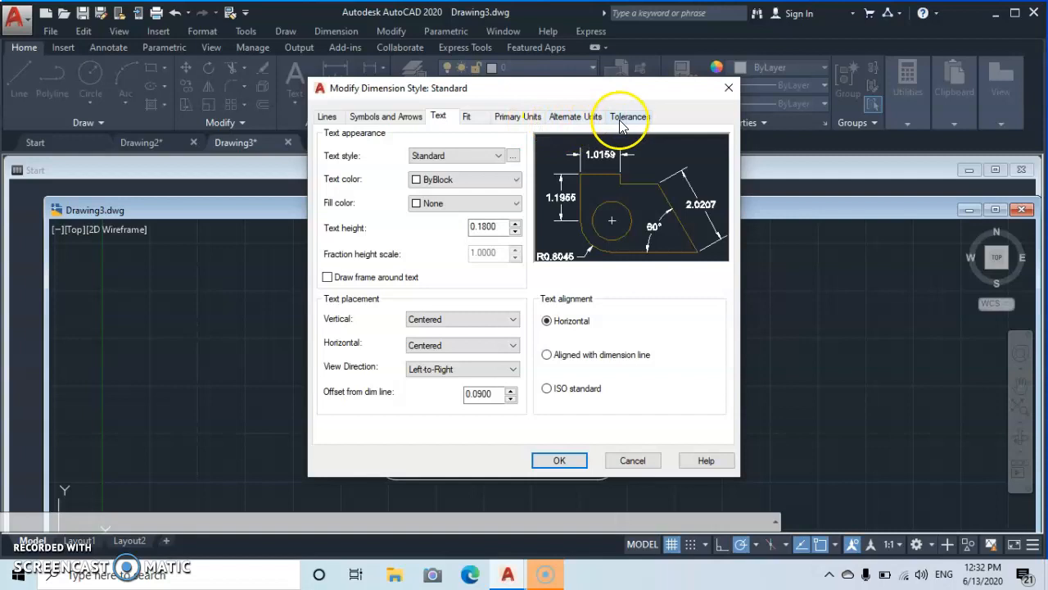
click(328, 119)
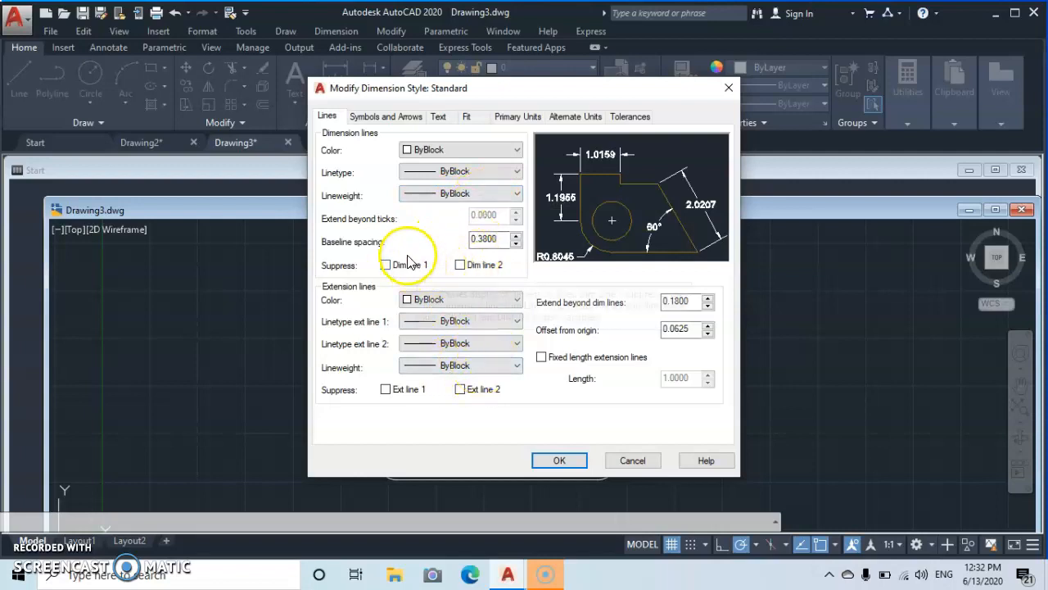
click(371, 118)
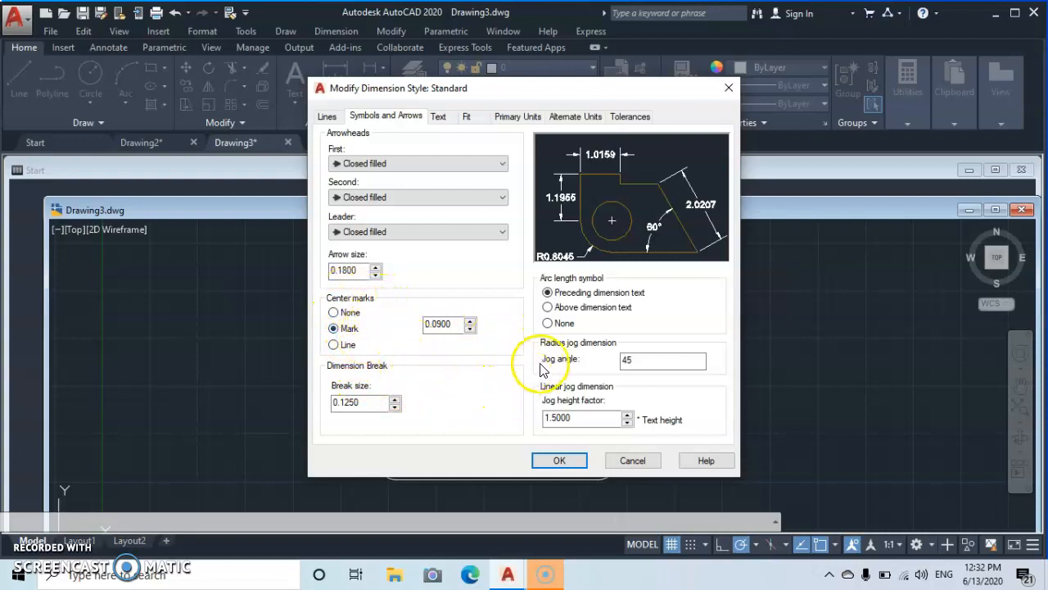
click(354, 402)
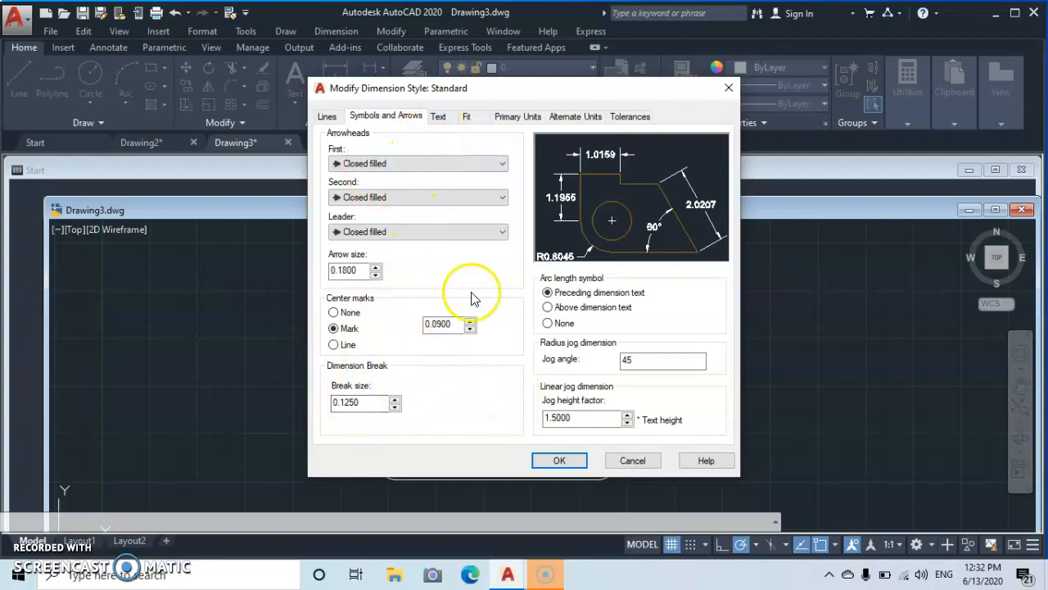
click(438, 119)
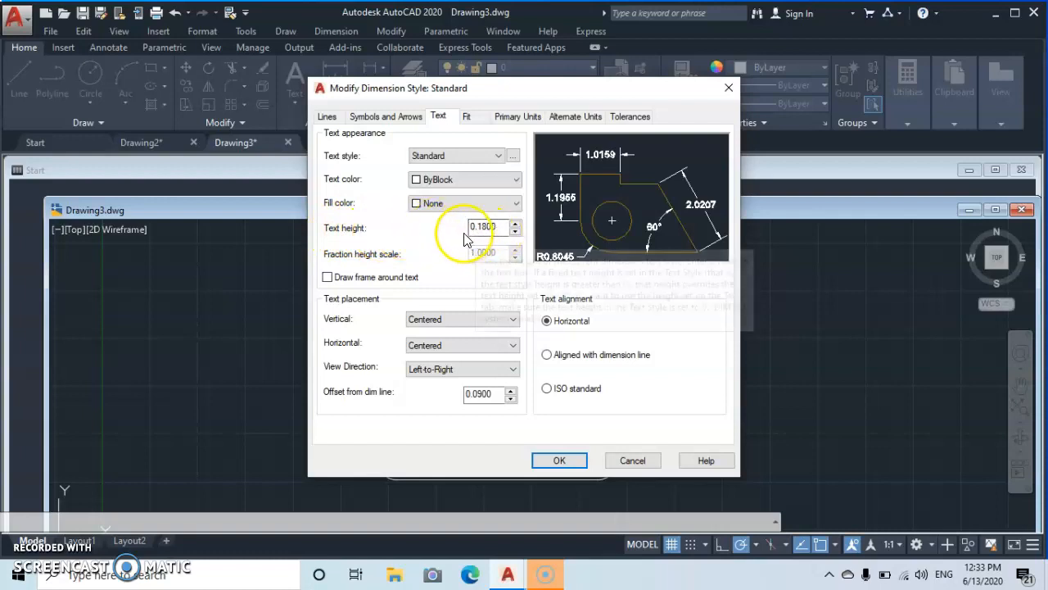
- Set the dimension text height of the Standard style to 0.4000
click(515, 232)
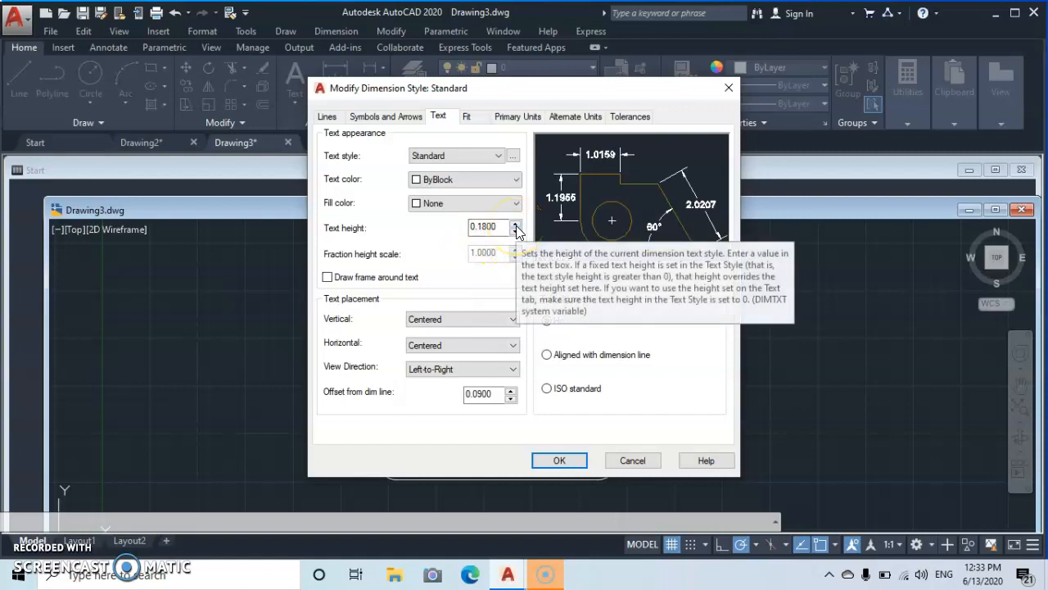
click(516, 227)
click(516, 227)
click(516, 227)
click(516, 227)
click(516, 227)
click(516, 227)
click(516, 227)
click(516, 227)
click(516, 227)
click(516, 227)
click(516, 227)
click(516, 227)
click(516, 227)
click(516, 227)
click(516, 227)
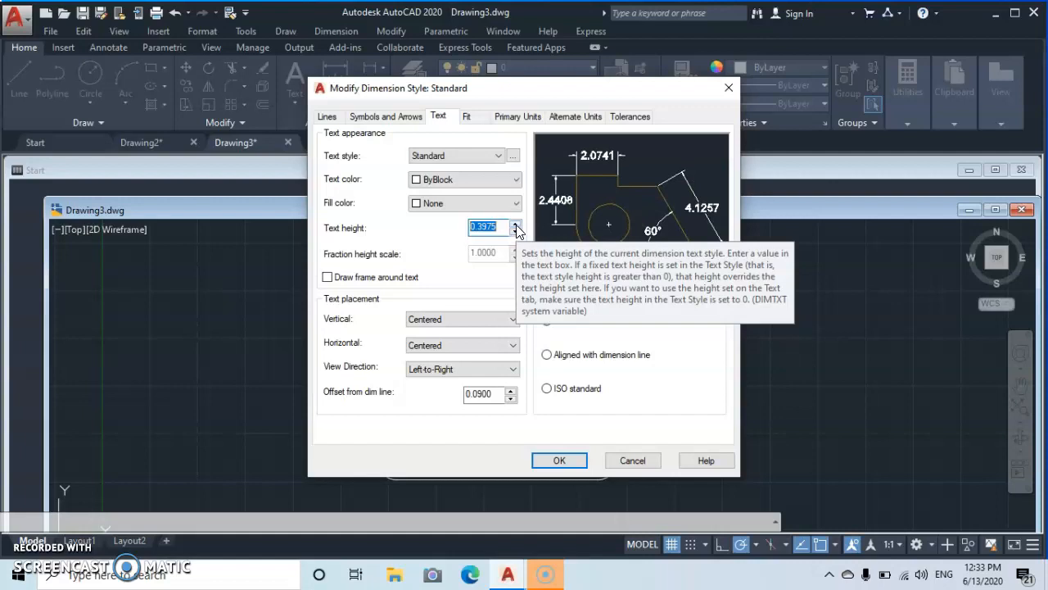
click(516, 227)
click(516, 227)
click(516, 227)
click(516, 226)
click(516, 234)
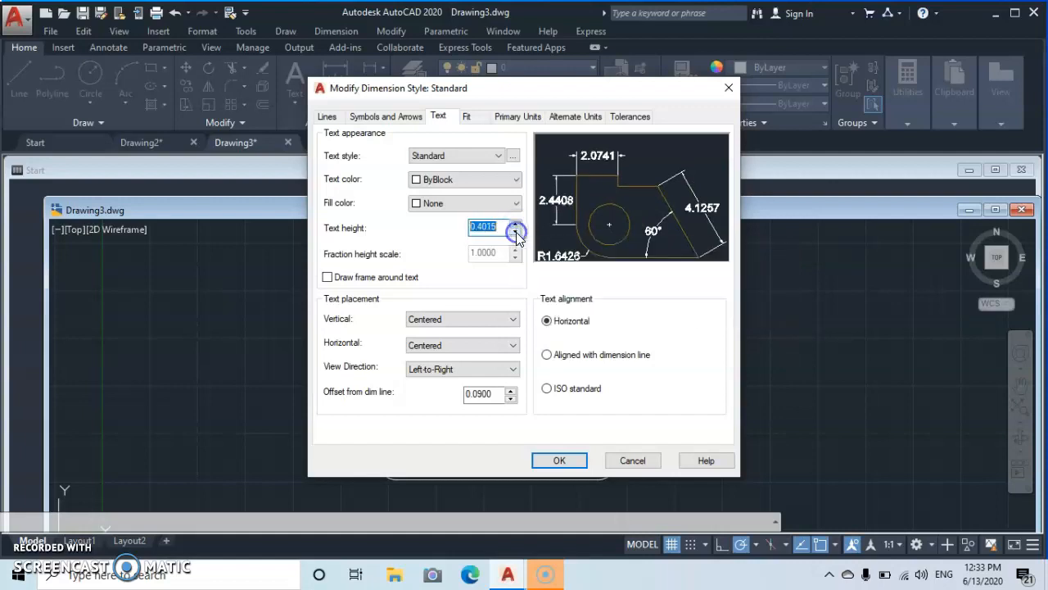
click(516, 235)
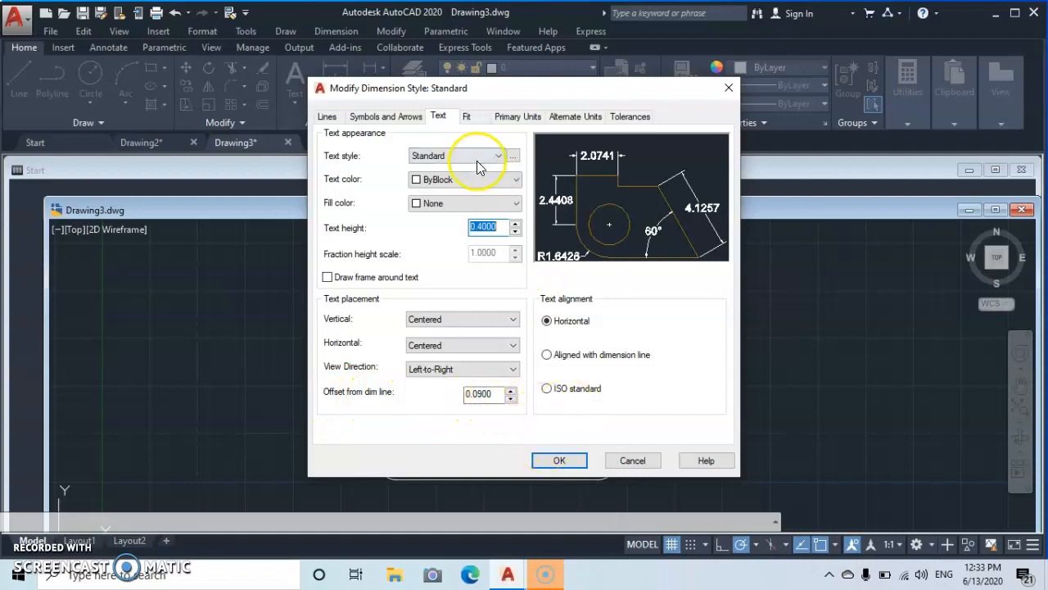
- Set the primary units precision to 0.0, save the Standard dimension style and close the style manager
click(469, 119)
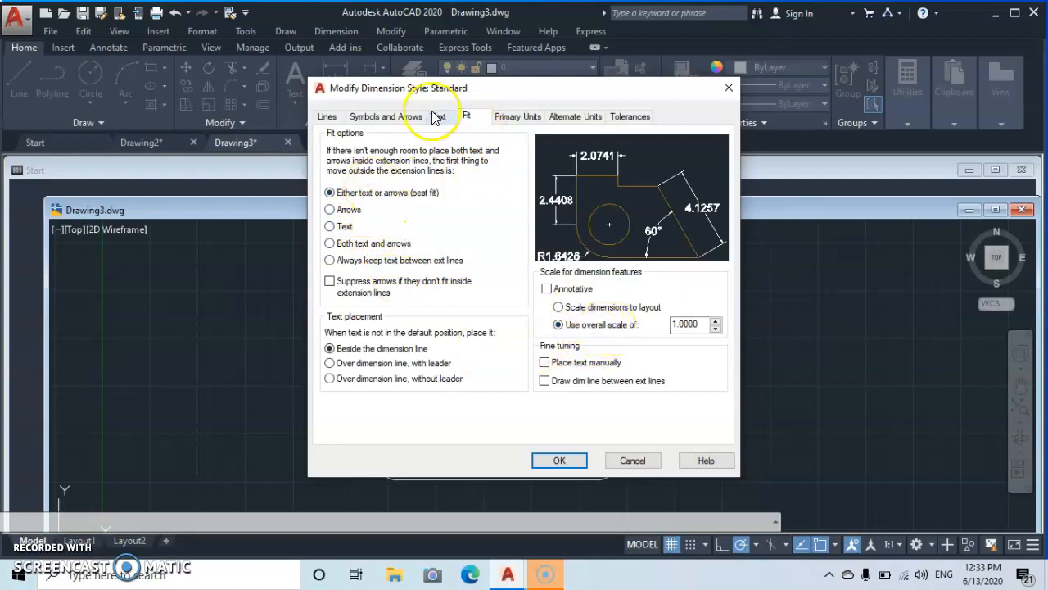
click(521, 121)
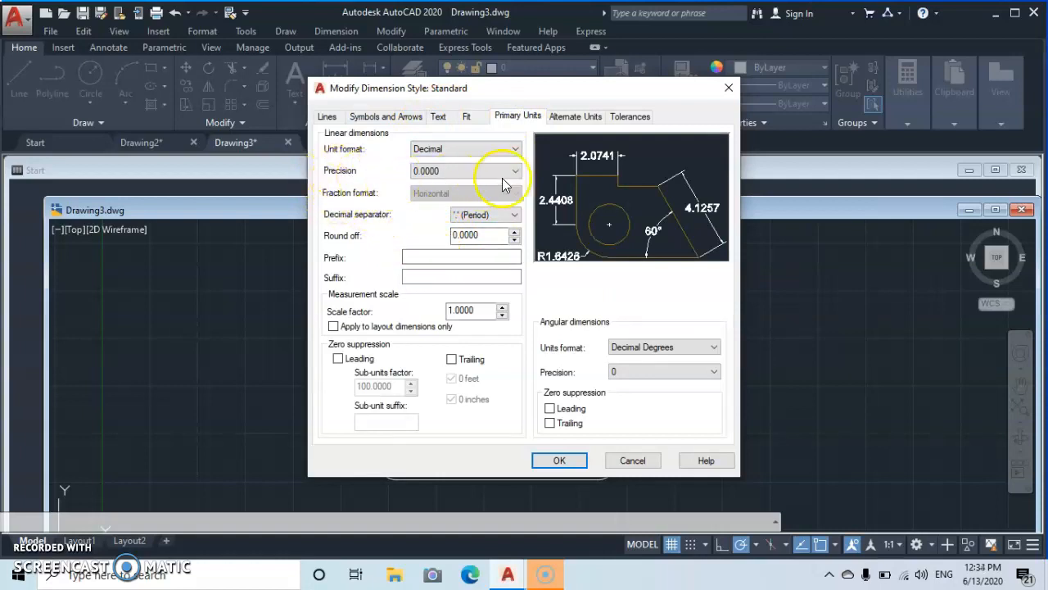
click(516, 172)
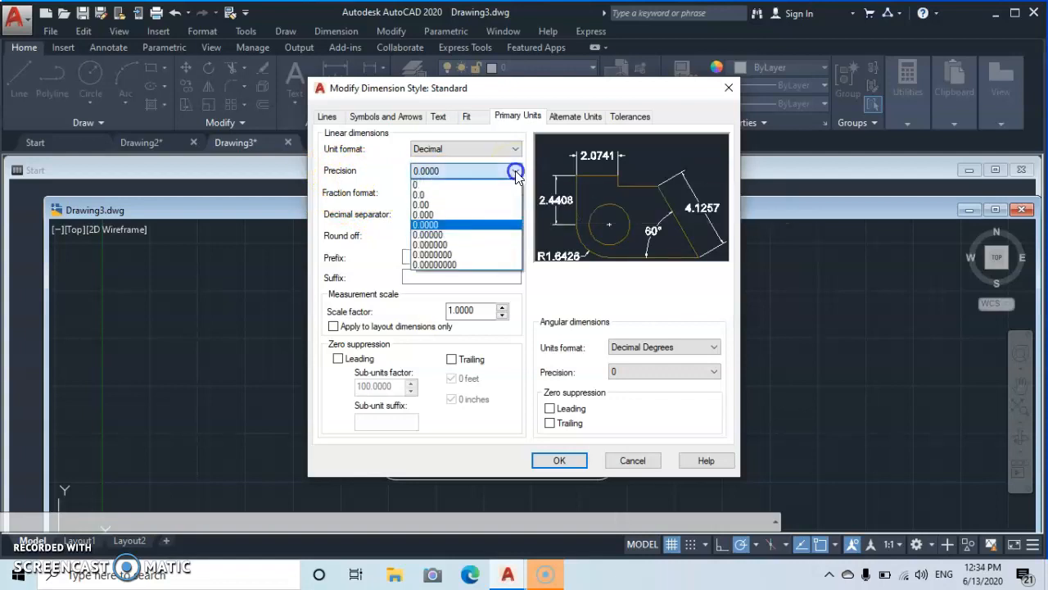
click(431, 196)
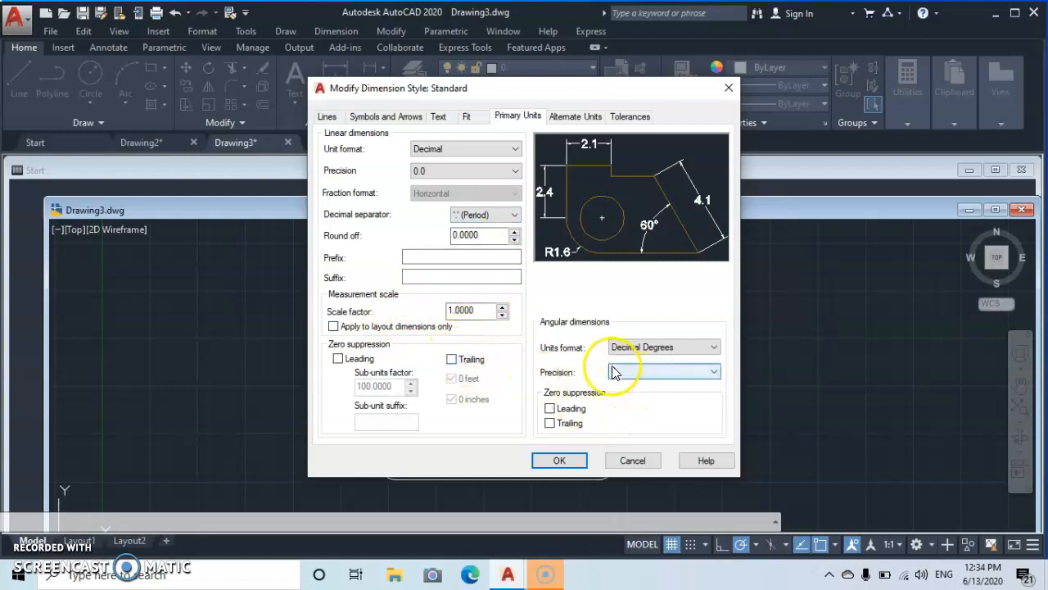
click(560, 461)
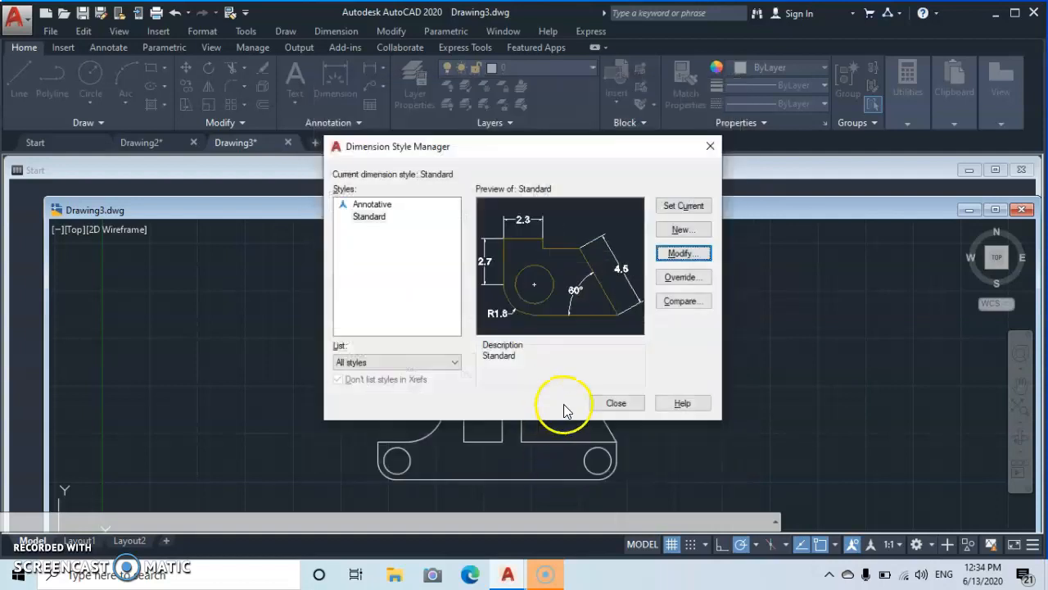
click(617, 403)
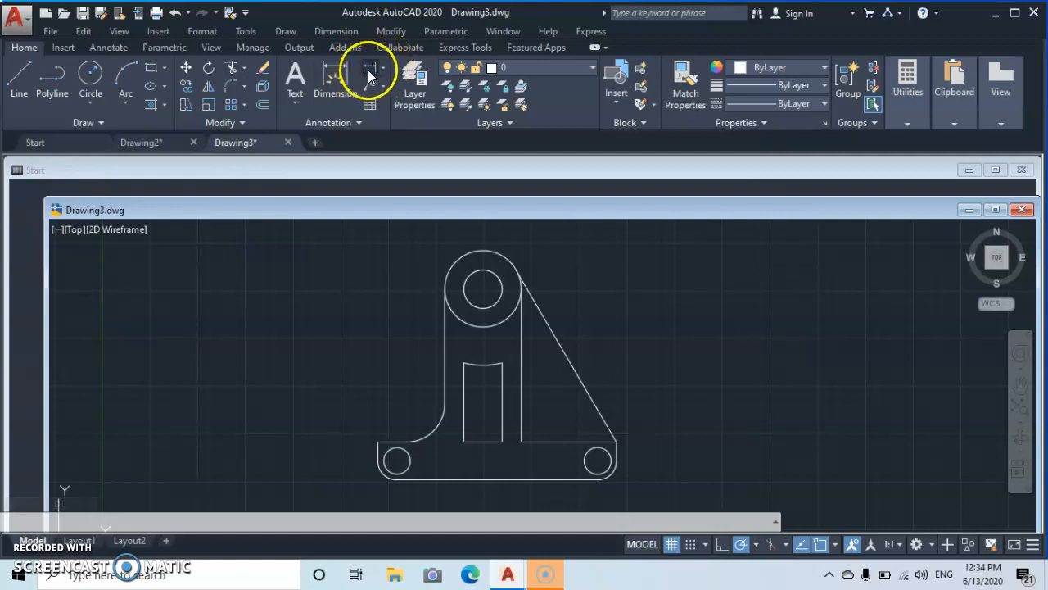
- Set the current color to Green and add a vertical linear dimension along the part's left side, placed to its left
click(824, 69)
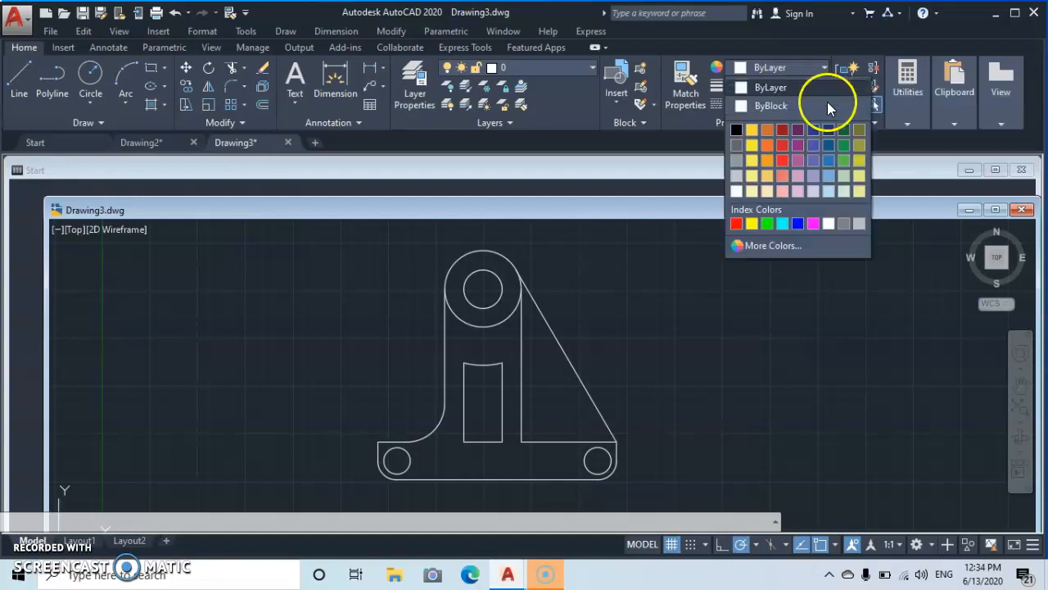
click(768, 225)
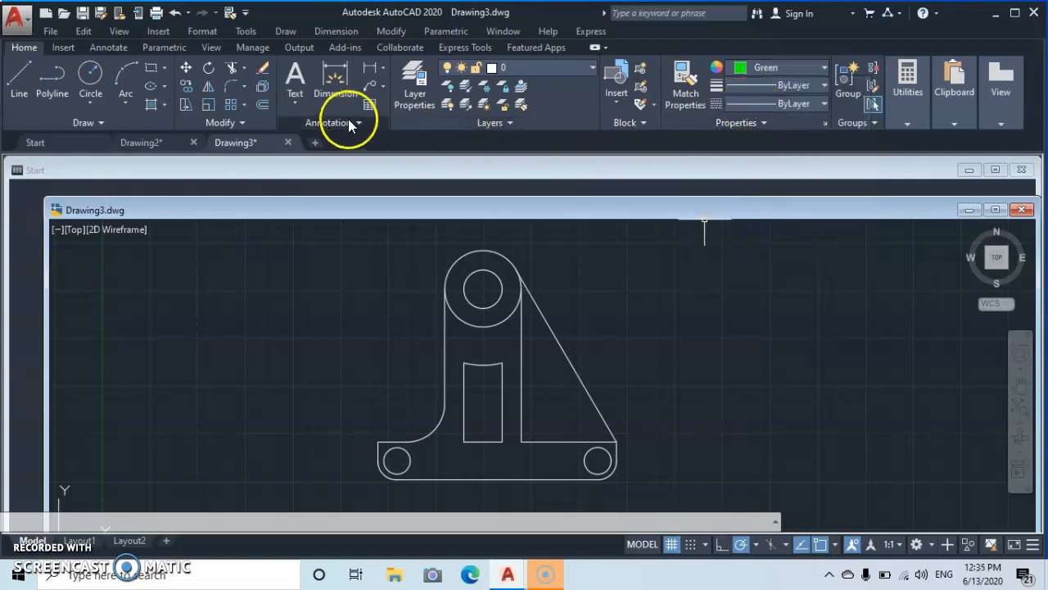
click(382, 70)
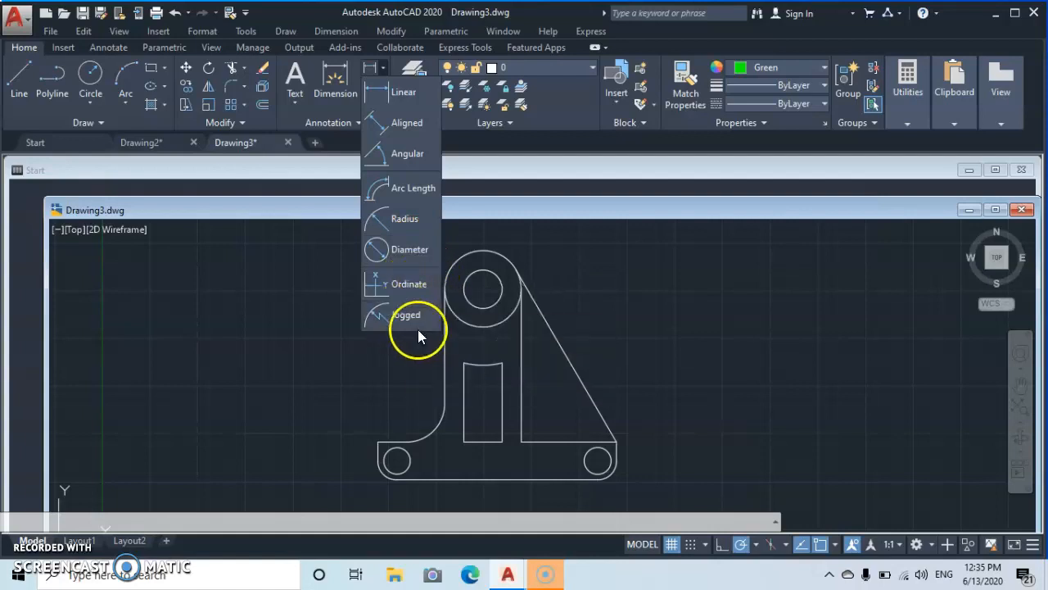
click(304, 251)
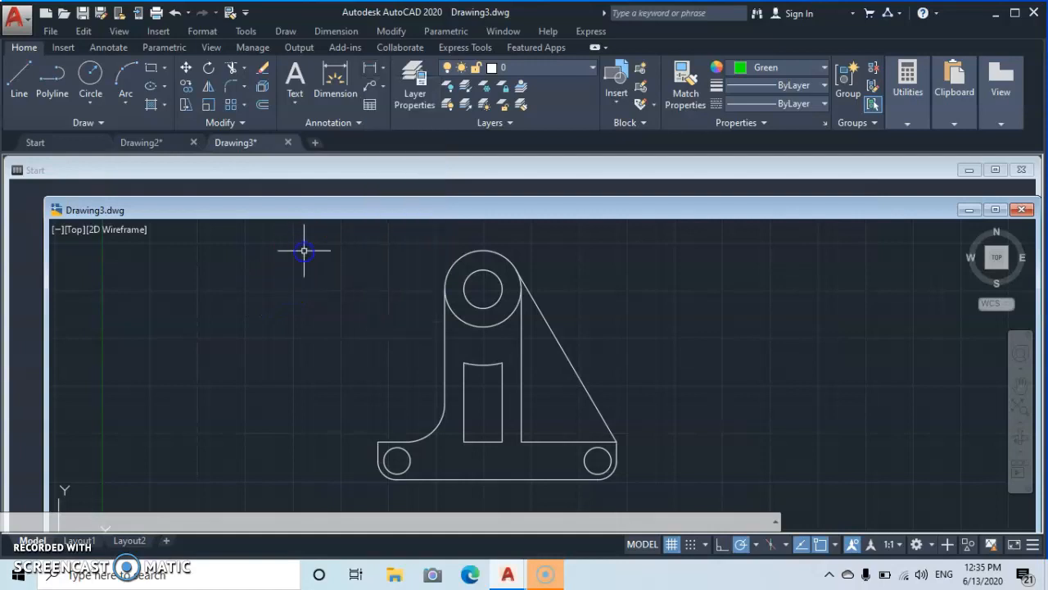
click(368, 64)
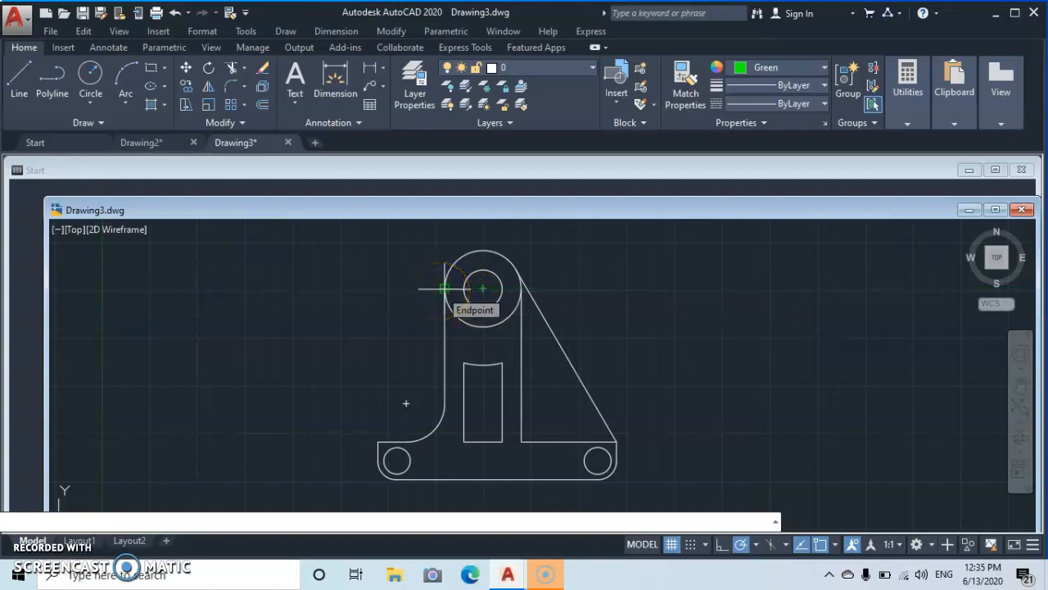
click(444, 289)
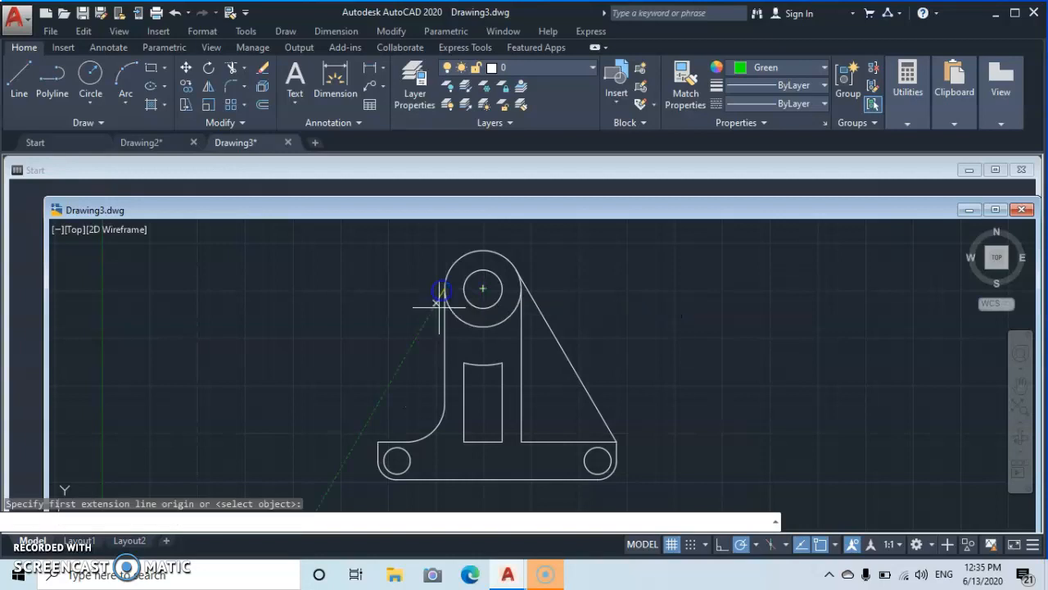
click(444, 480)
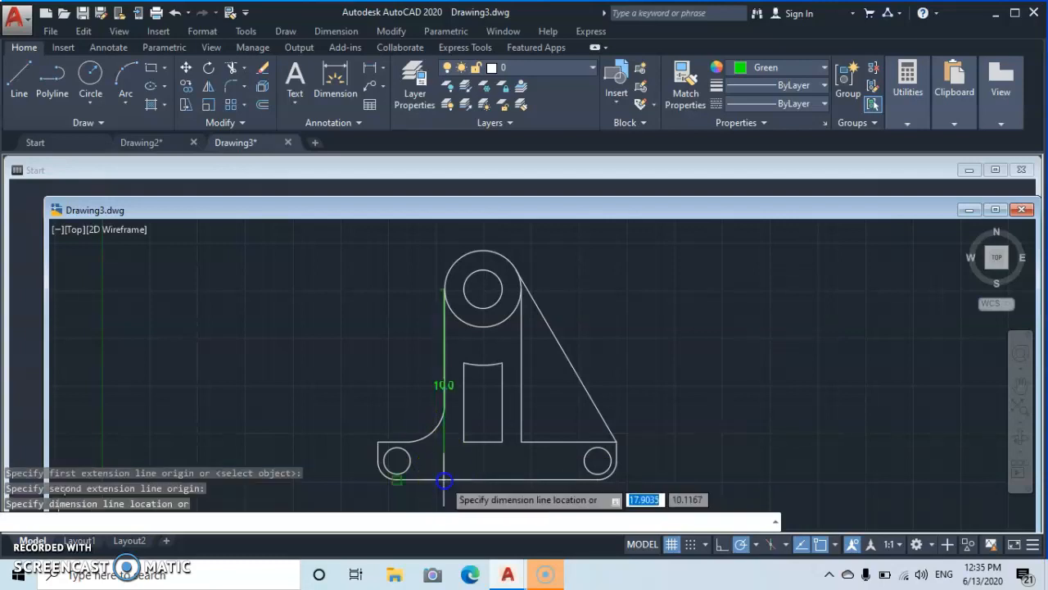
click(351, 468)
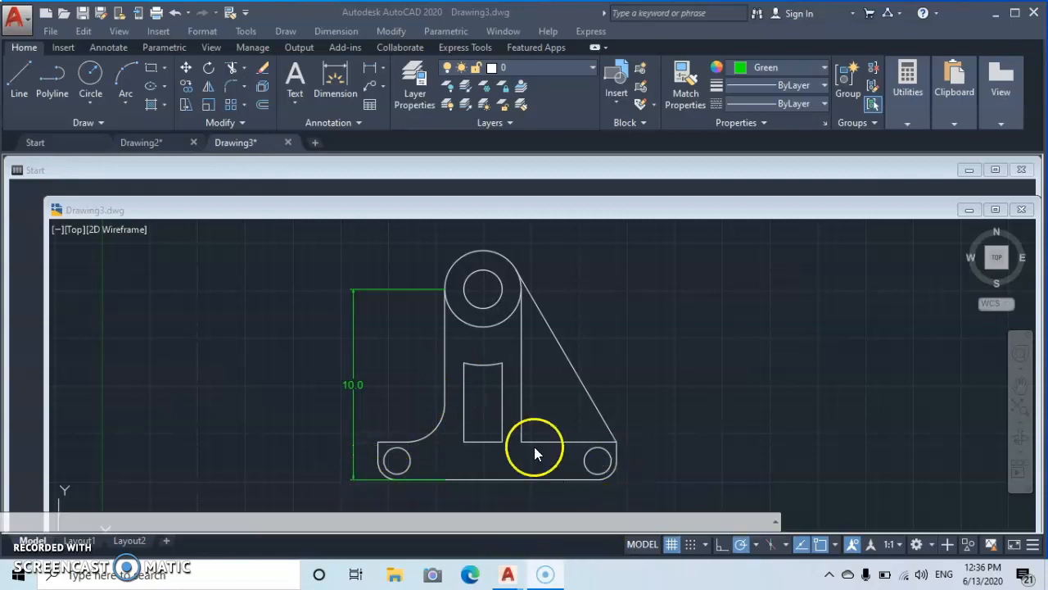
- Add a horizontal linear dimension across the base between the two bottom holes, placed below the part
click(368, 67)
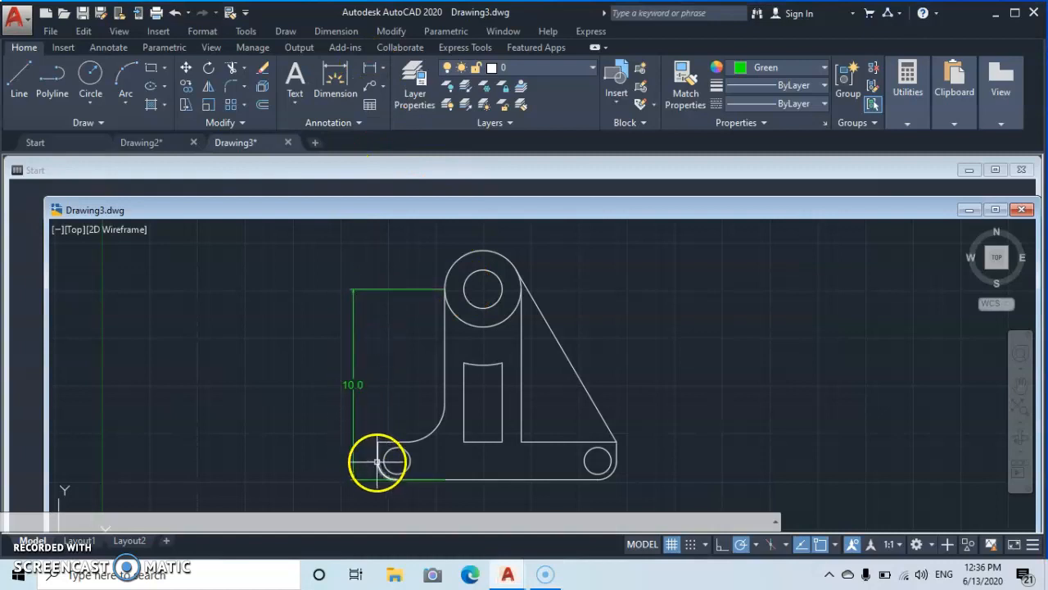
click(367, 70)
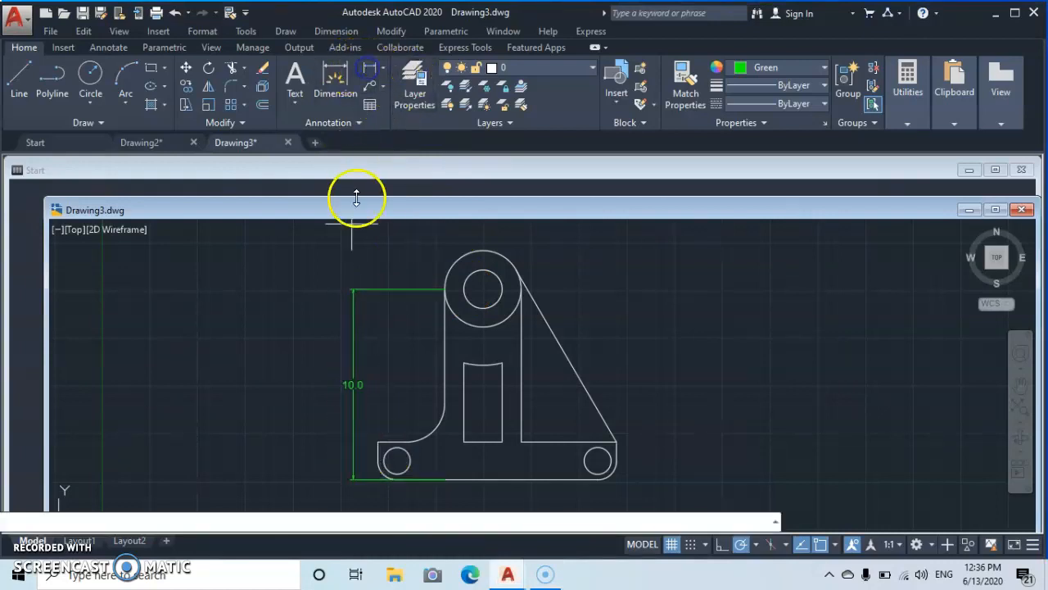
click(395, 461)
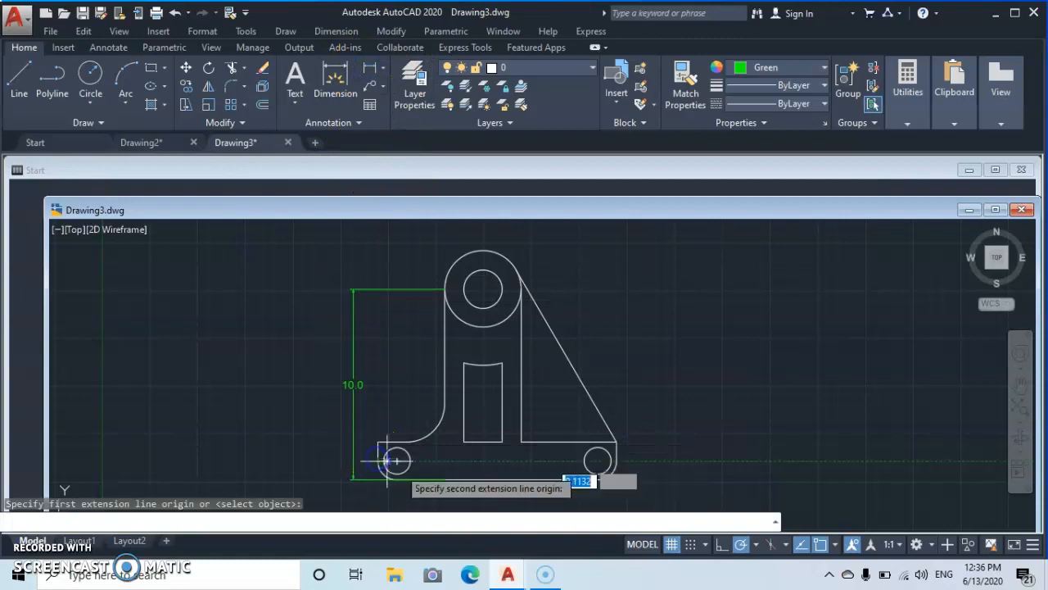
click(599, 461)
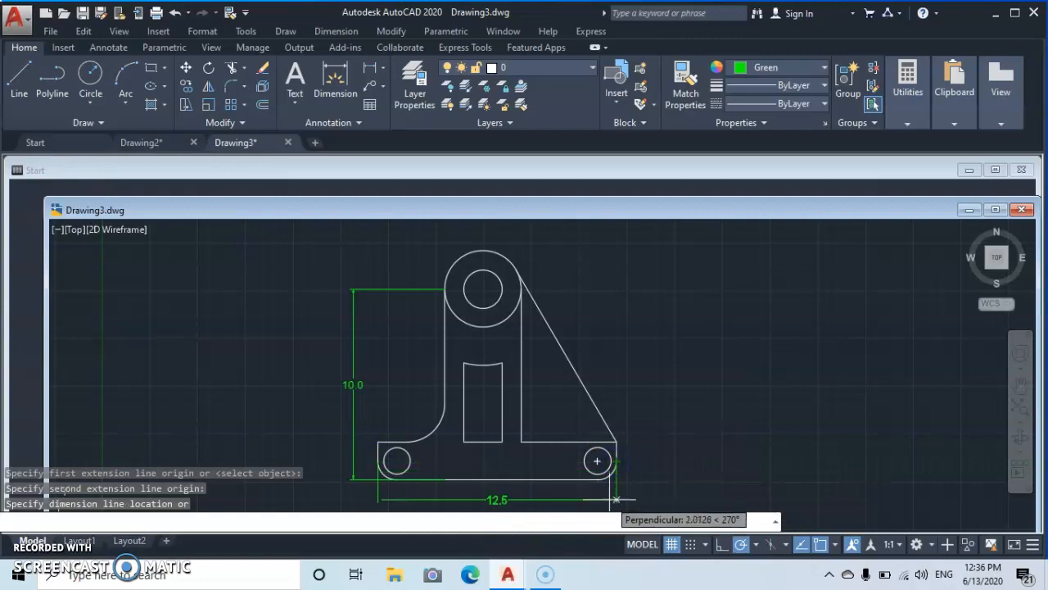
click(616, 499)
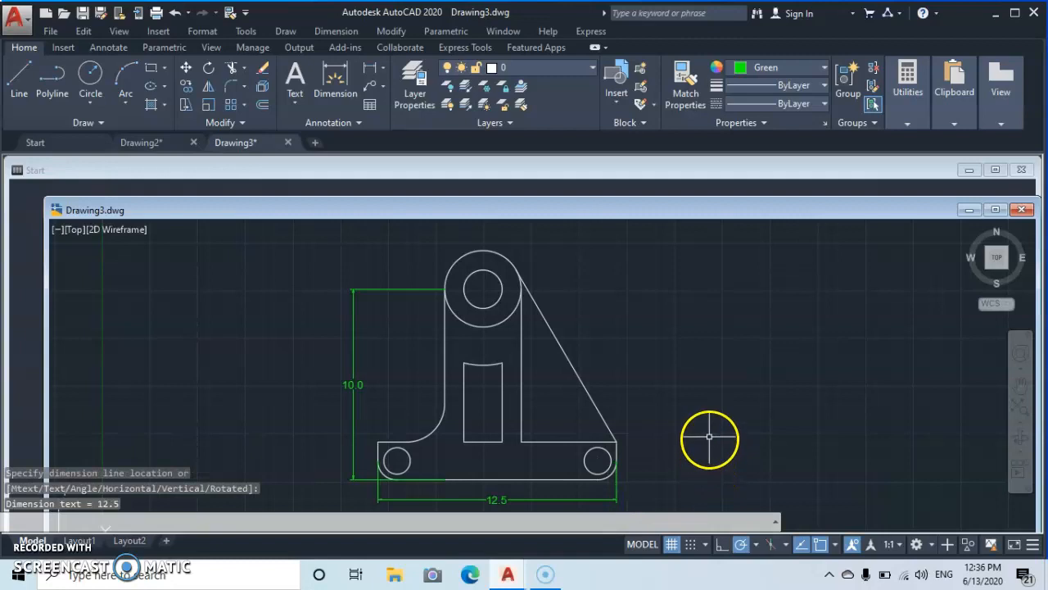
click(371, 68)
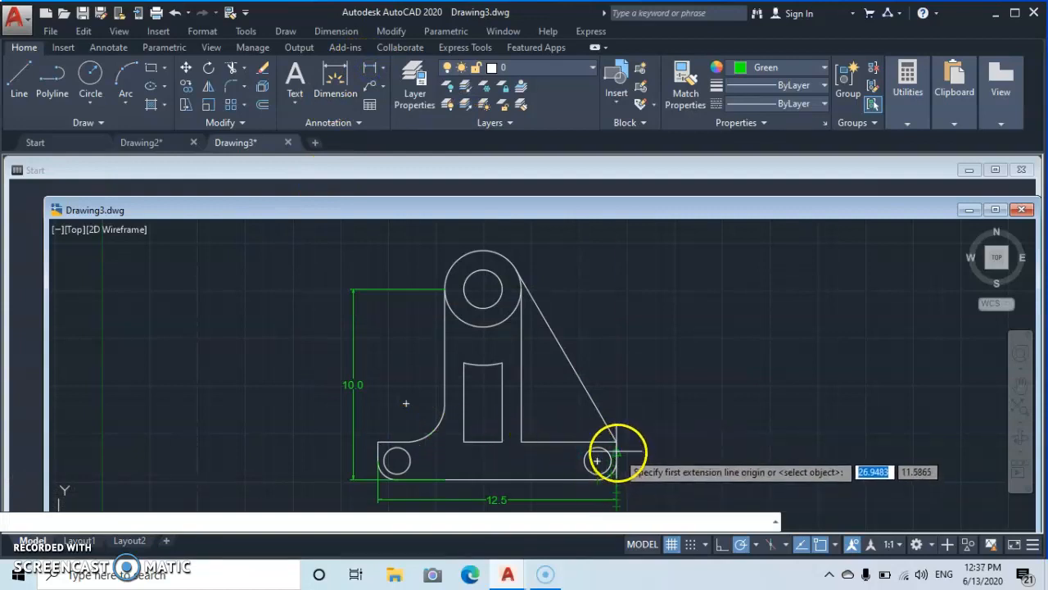
click(598, 461)
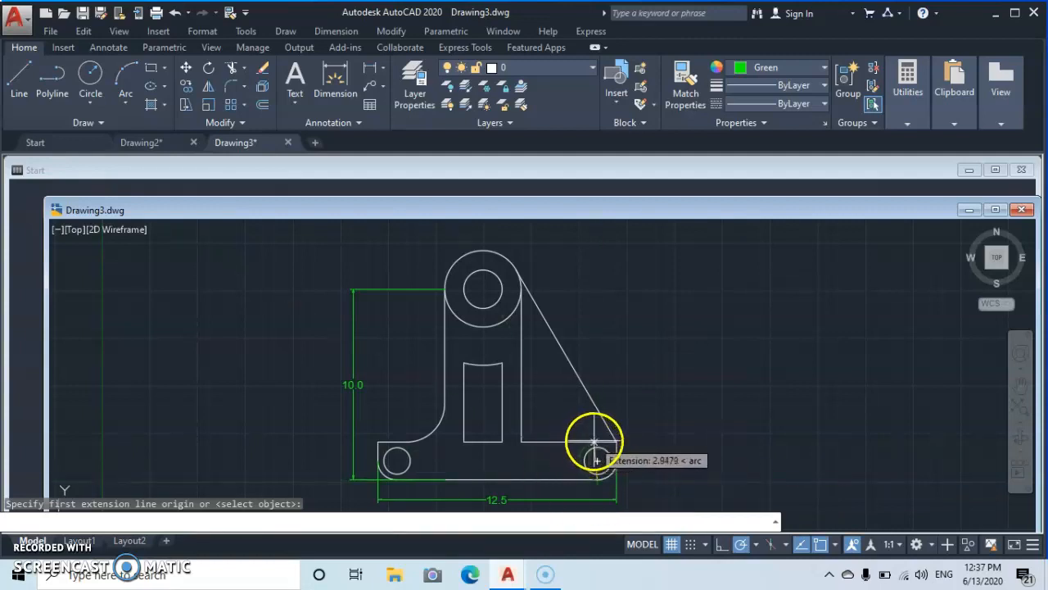
click(596, 442)
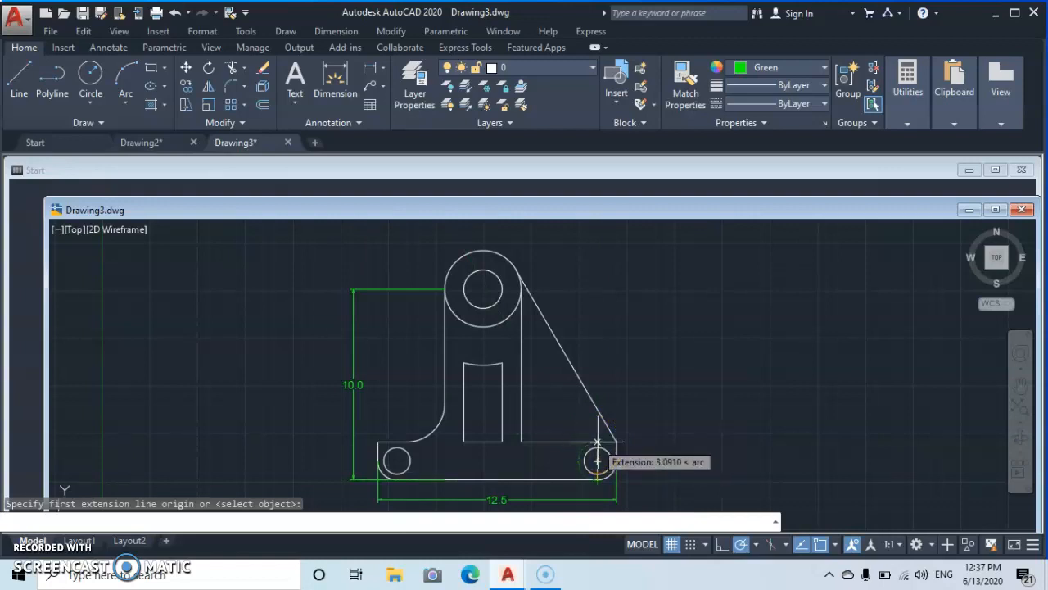
click(600, 465)
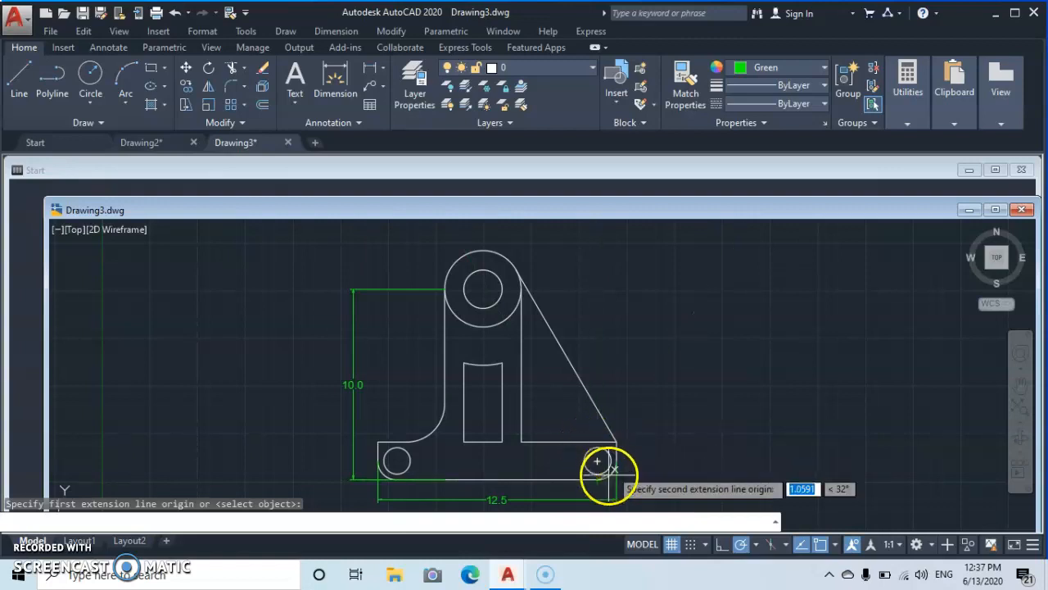
key(Escape)
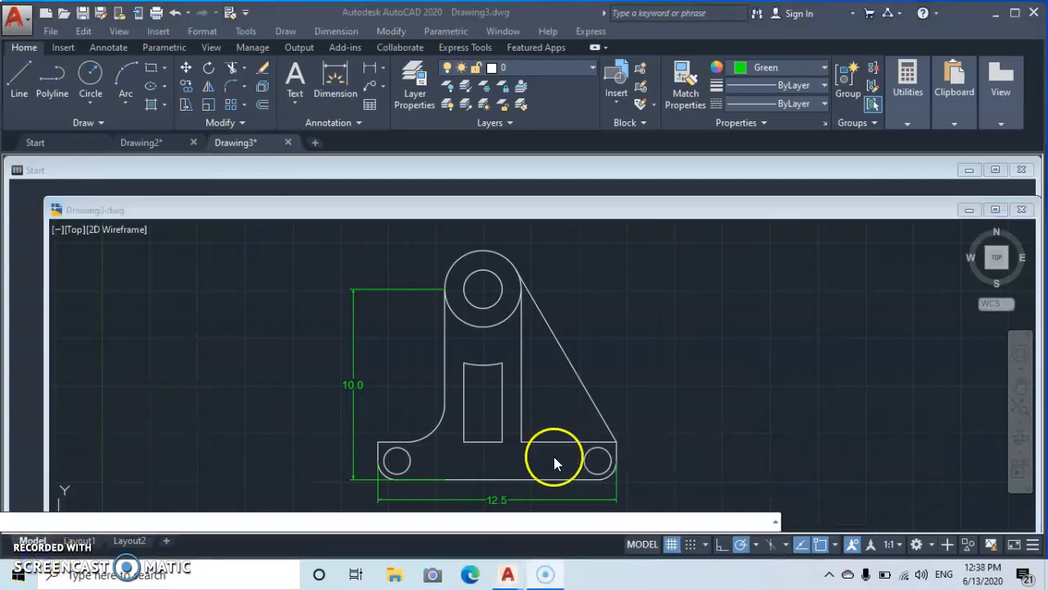
- Repeat the linear dimension to add a vertical dimension of the base thickness beside the slot's right side
key(Return)
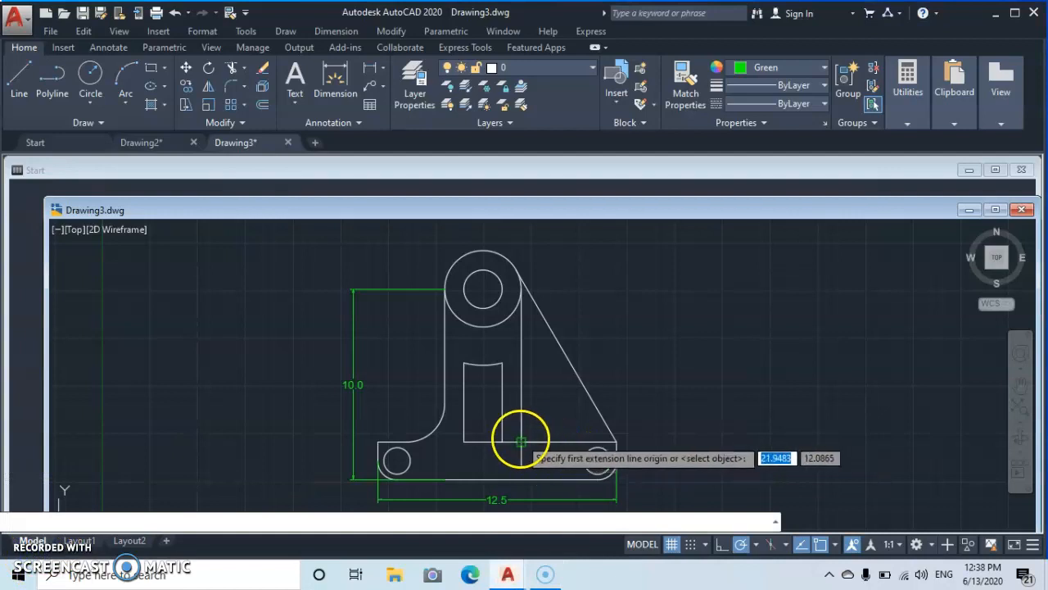
click(521, 441)
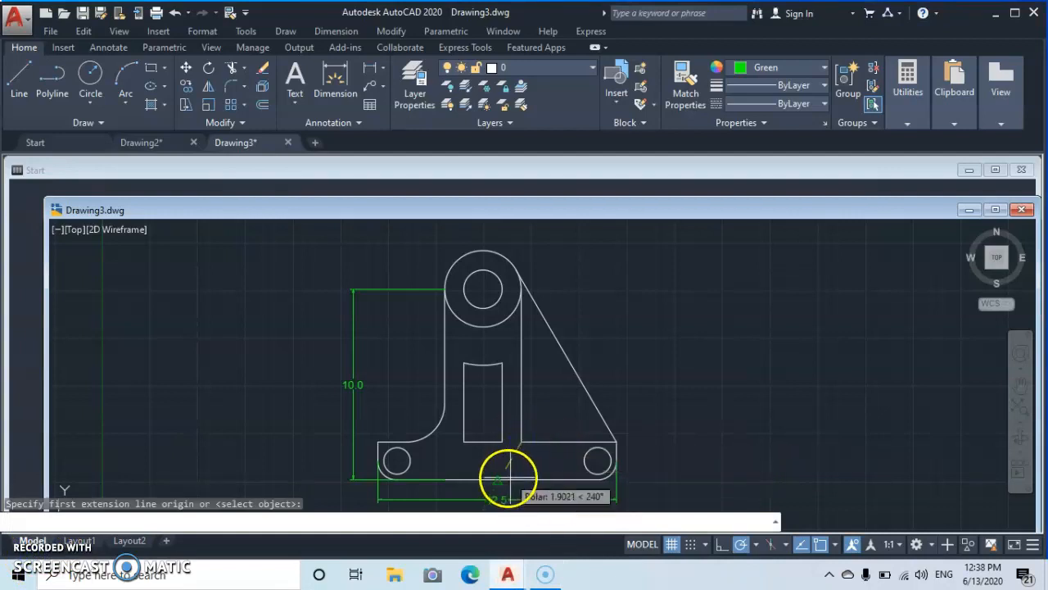
click(521, 479)
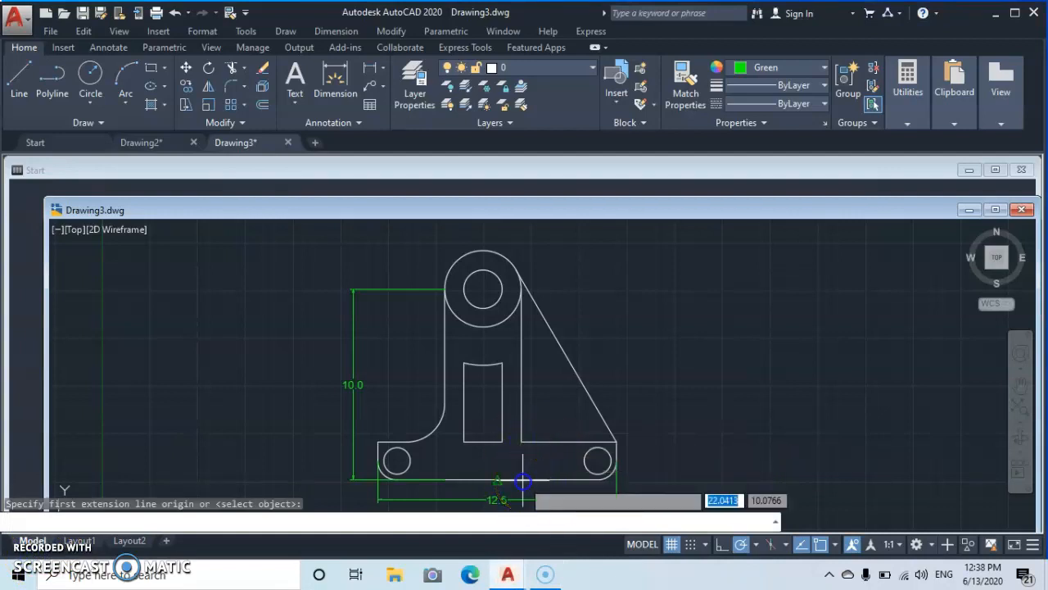
click(539, 466)
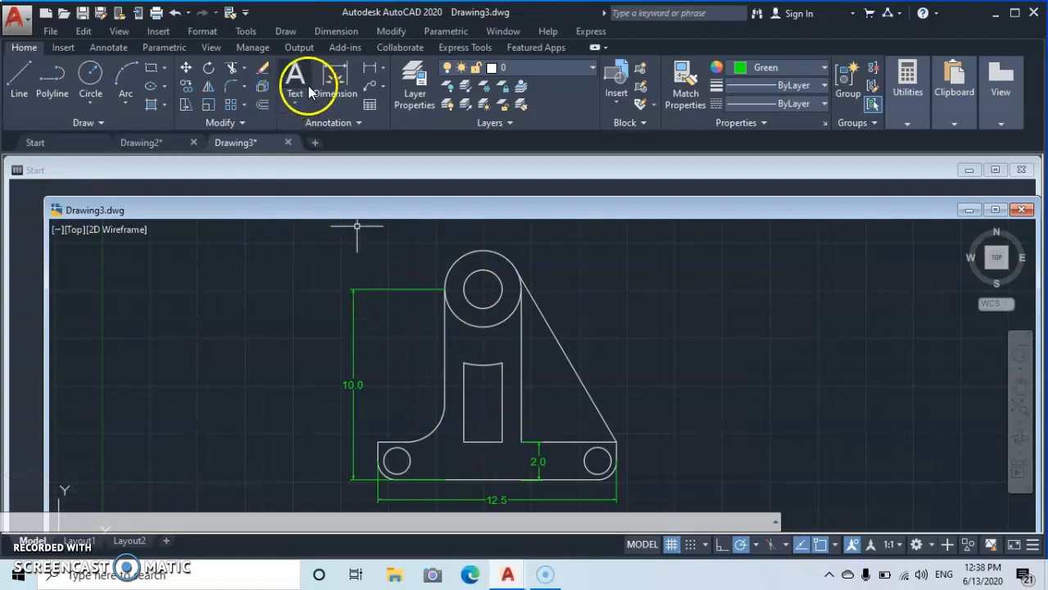
- Add a vertical linear dimension for the slot's height along its right side
click(367, 69)
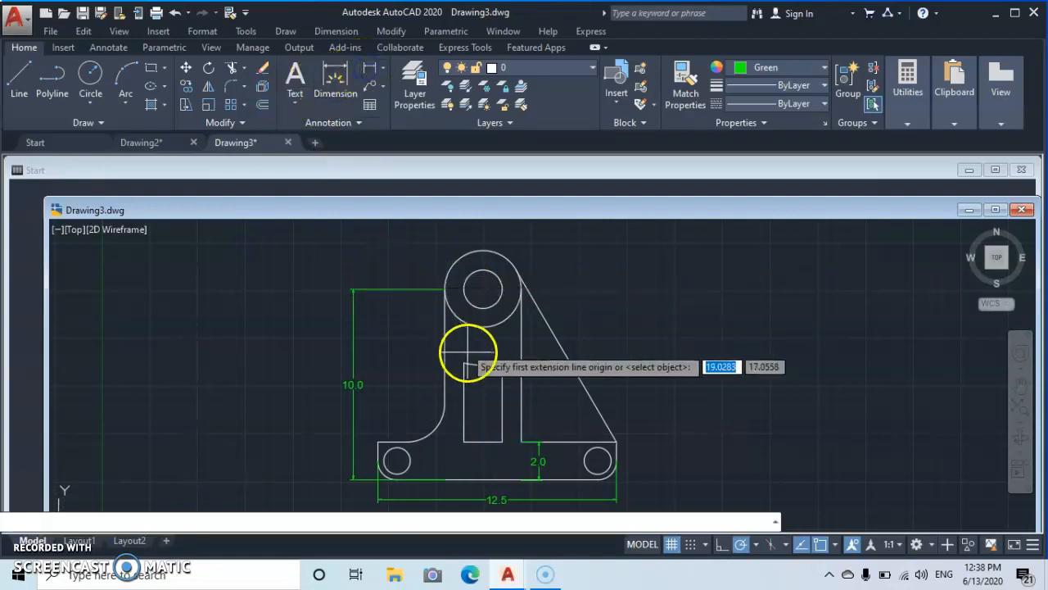
click(502, 363)
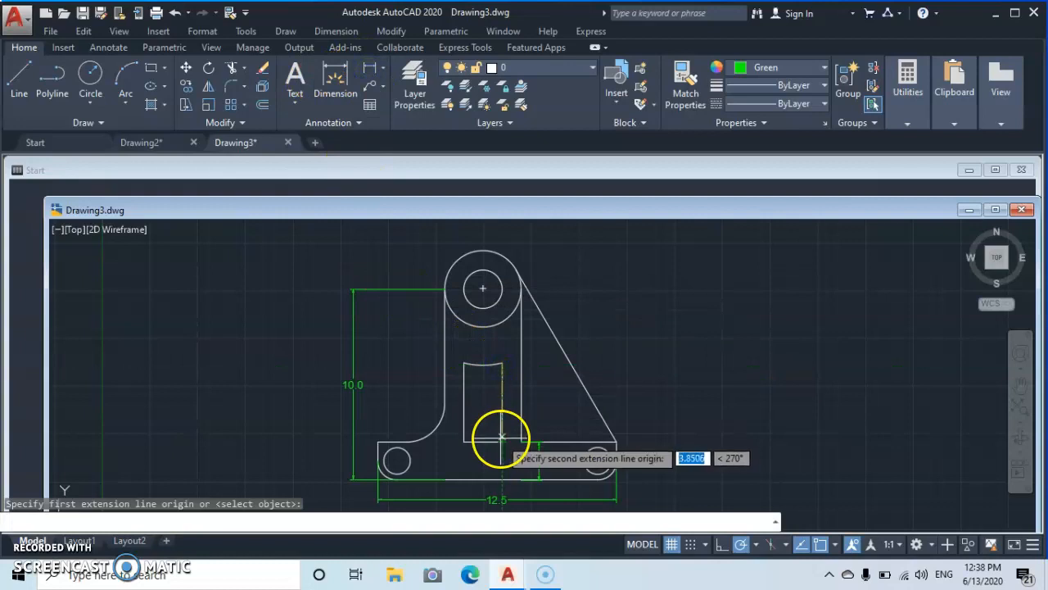
click(503, 440)
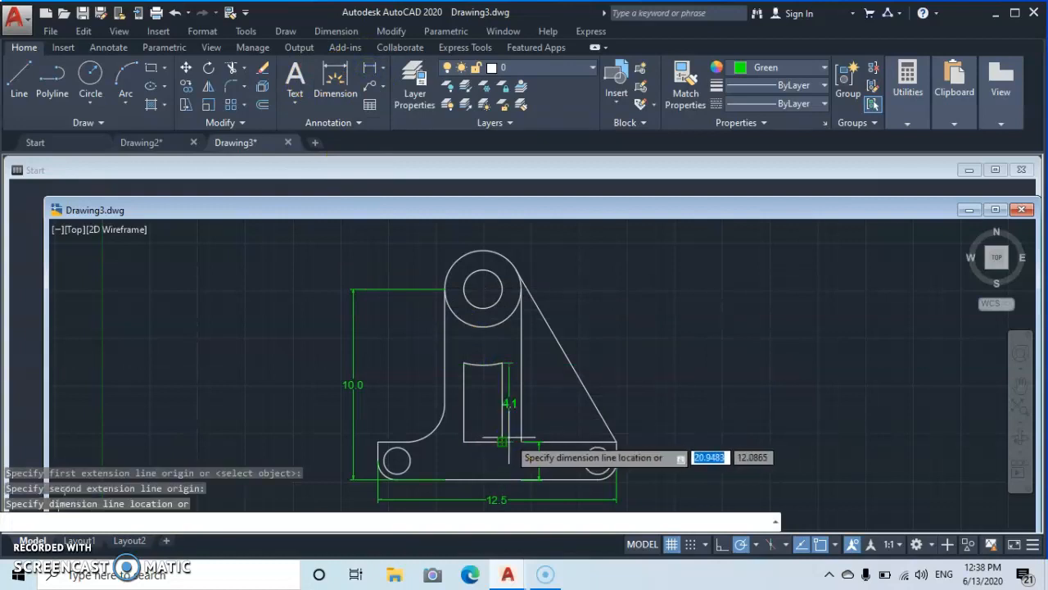
click(512, 438)
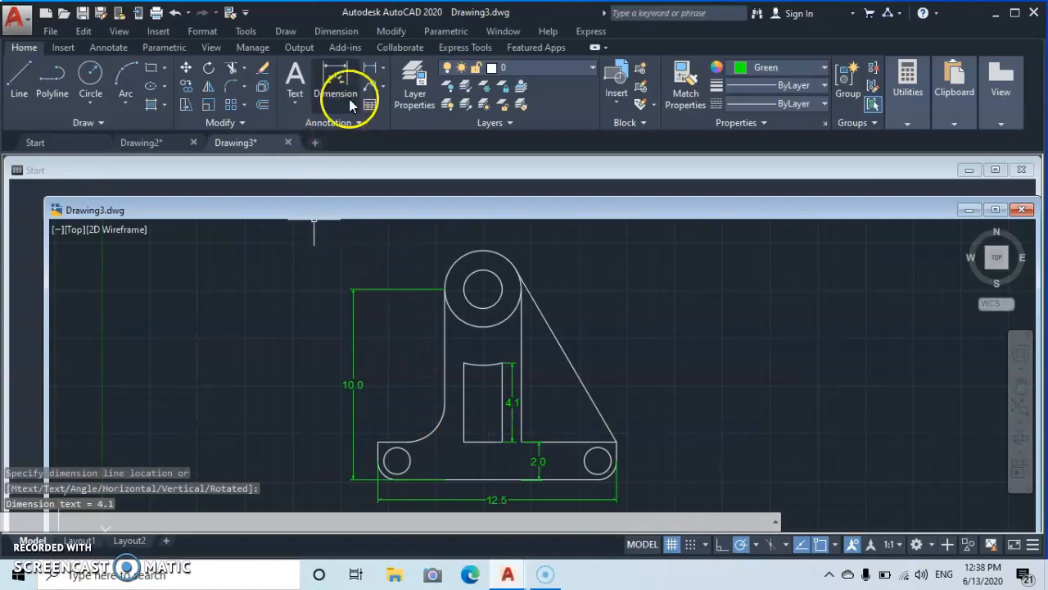
- Add a horizontal linear dimension for the slot's width just below its bottom edge
click(372, 66)
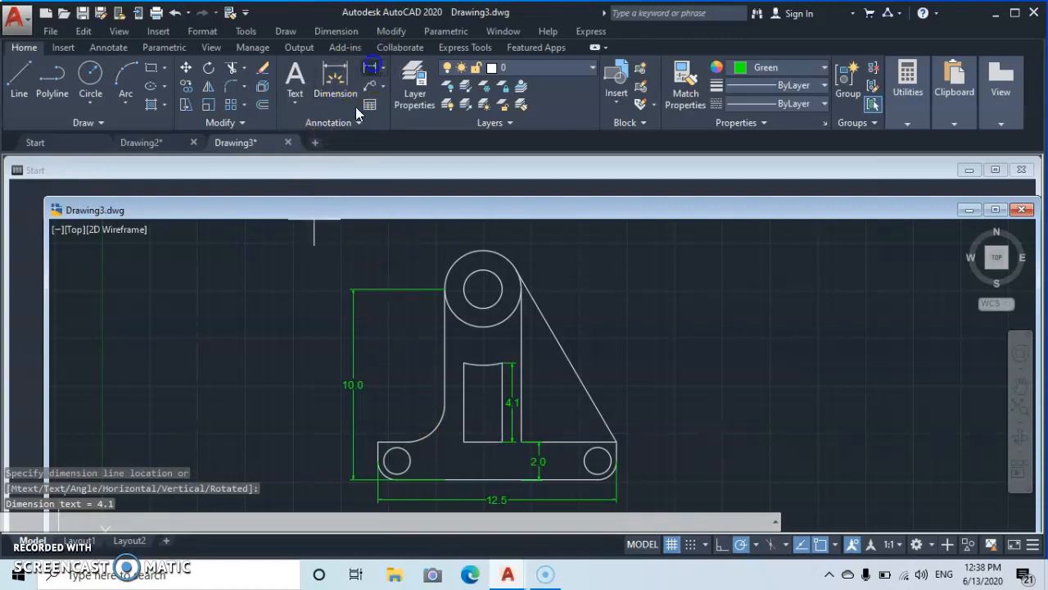
click(463, 442)
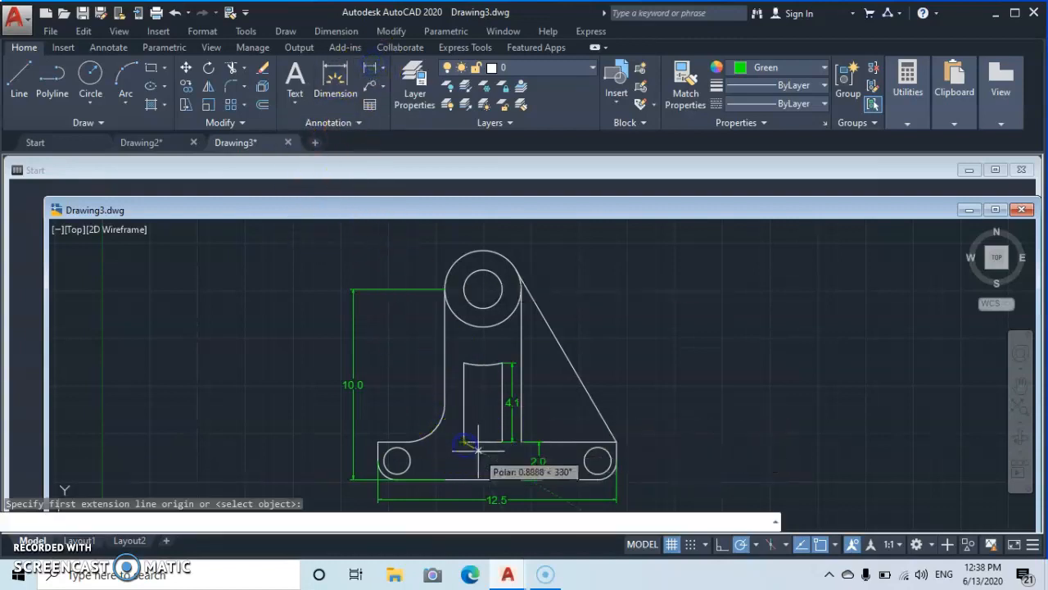
click(502, 442)
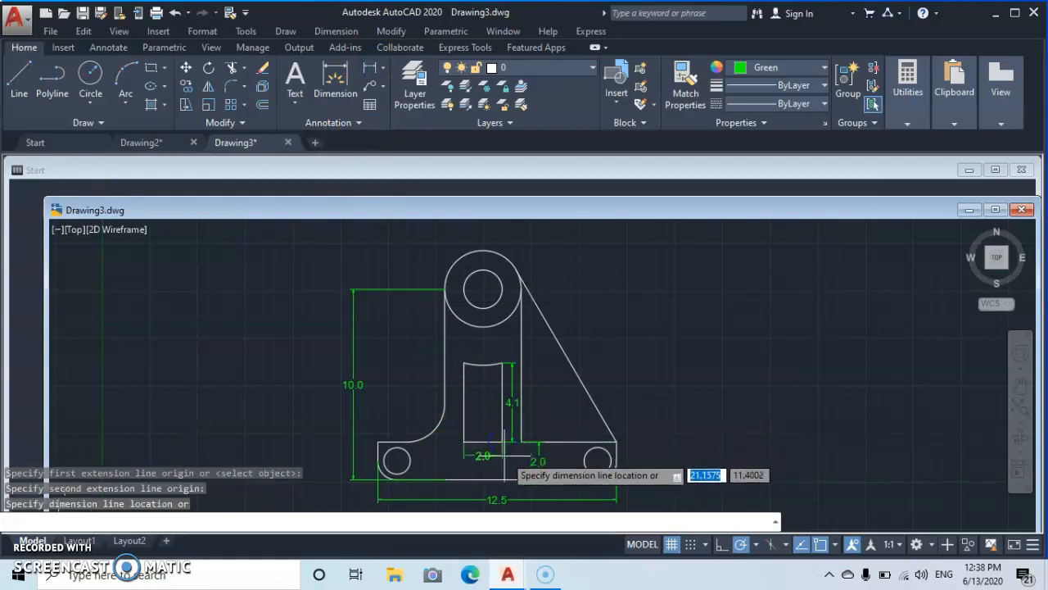
click(502, 457)
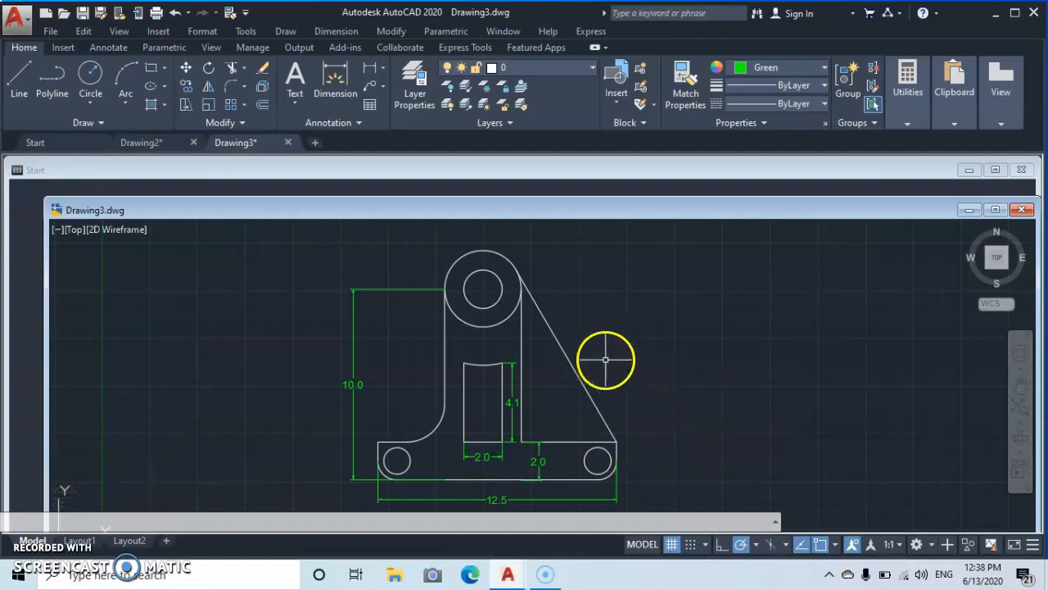
click(520, 353)
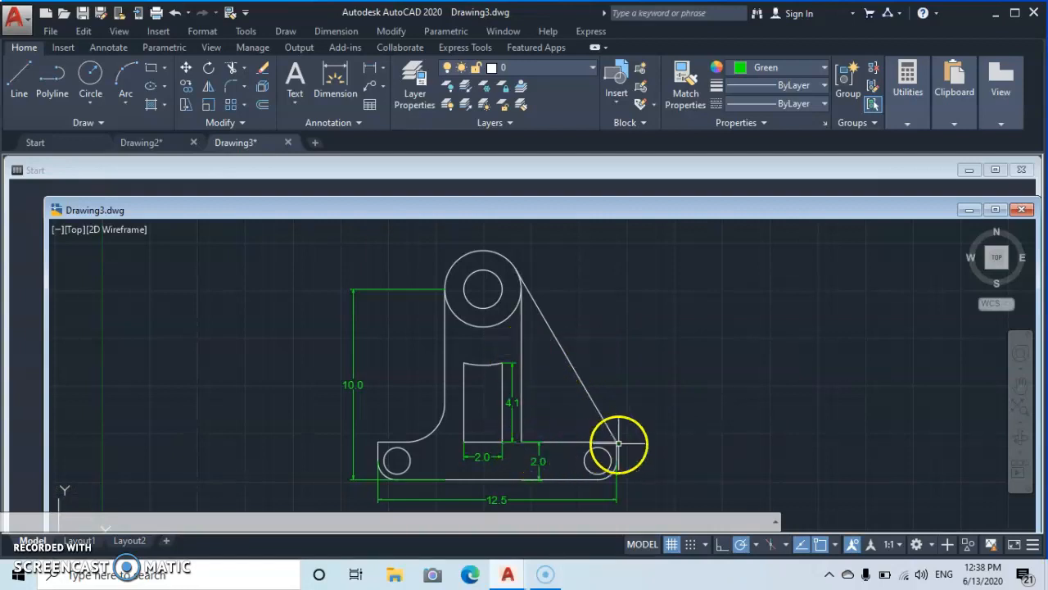
- Add a horizontal linear dimension along the top of the right base ledge, from the slot's side to the right corner
click(368, 72)
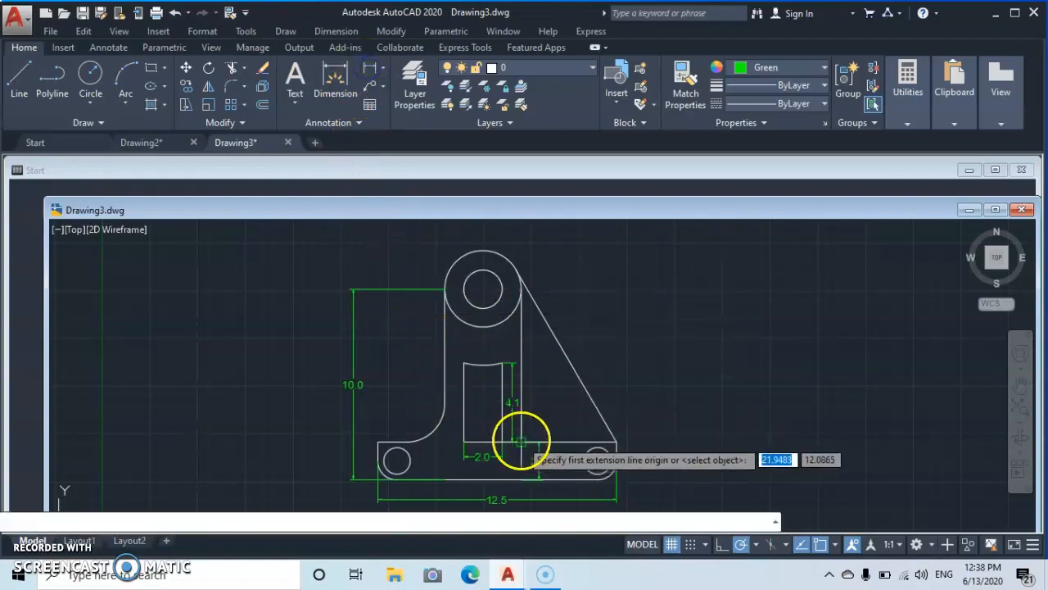
click(517, 442)
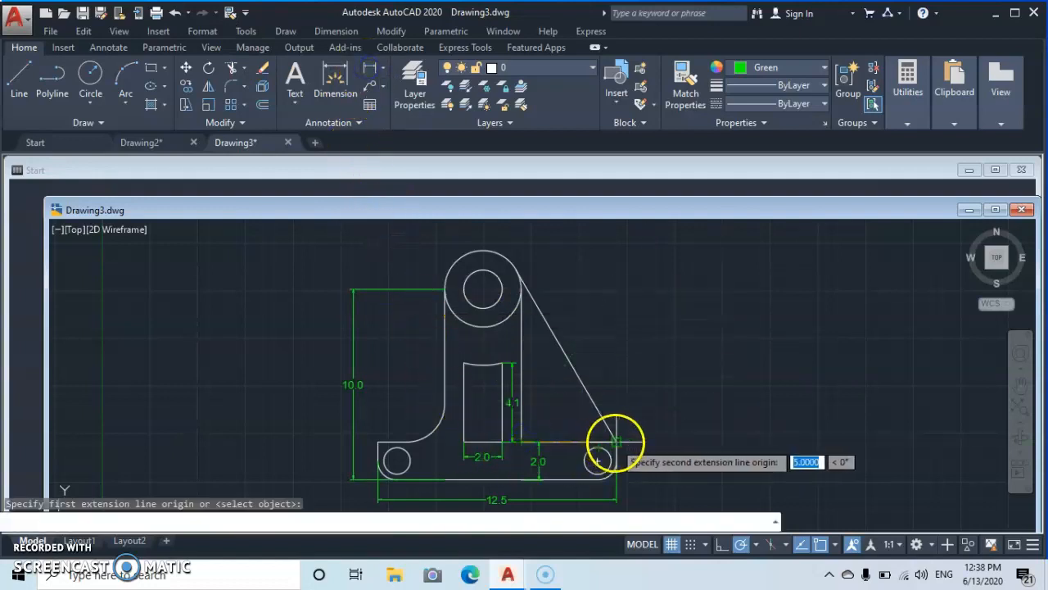
click(615, 440)
click(615, 425)
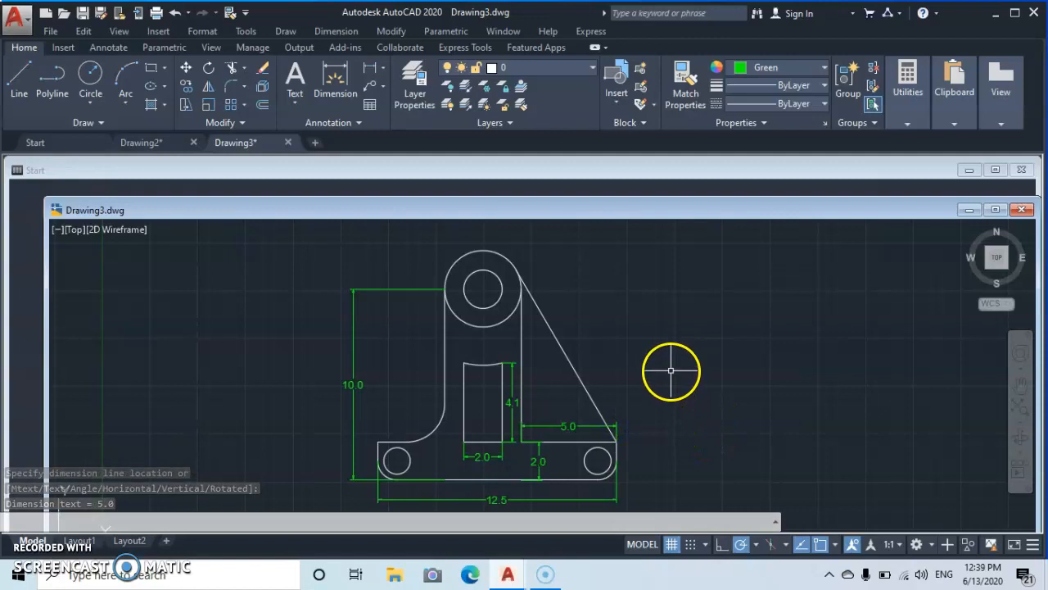
click(638, 348)
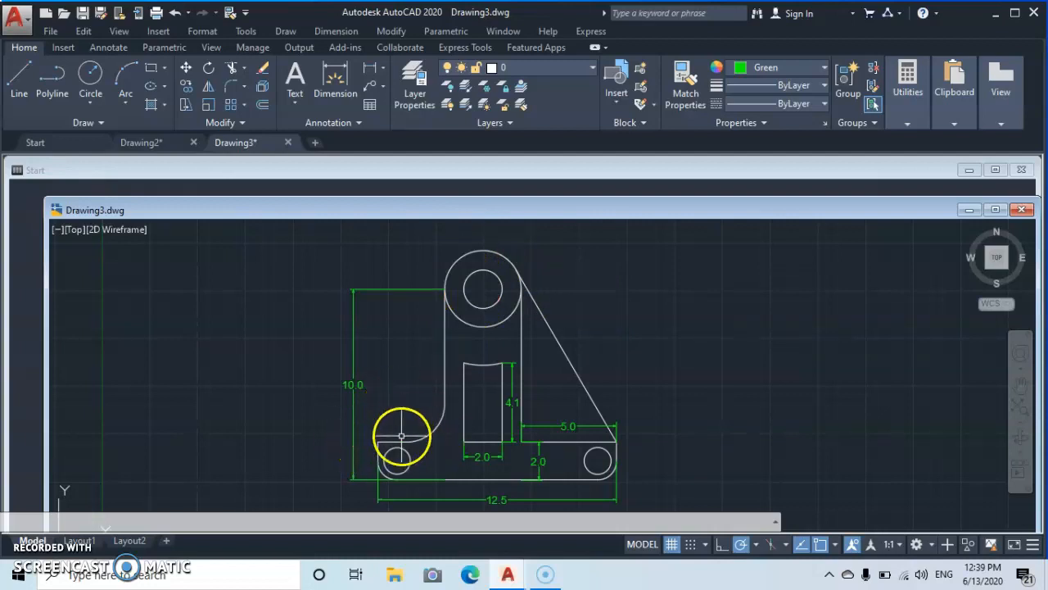
- Add a horizontal linear dimension for the left base ledge, placed above it
click(366, 72)
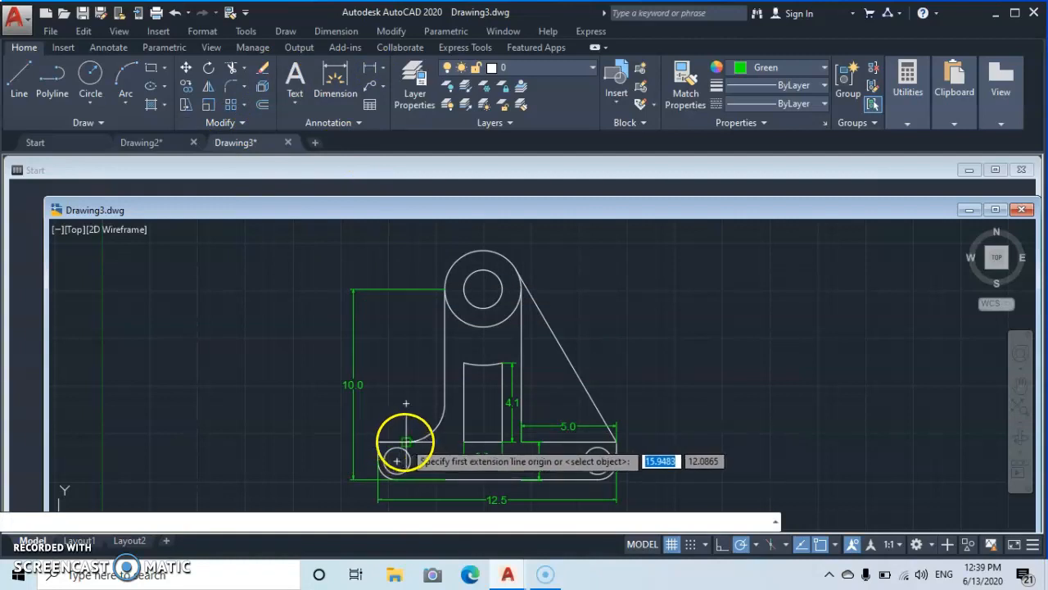
click(378, 441)
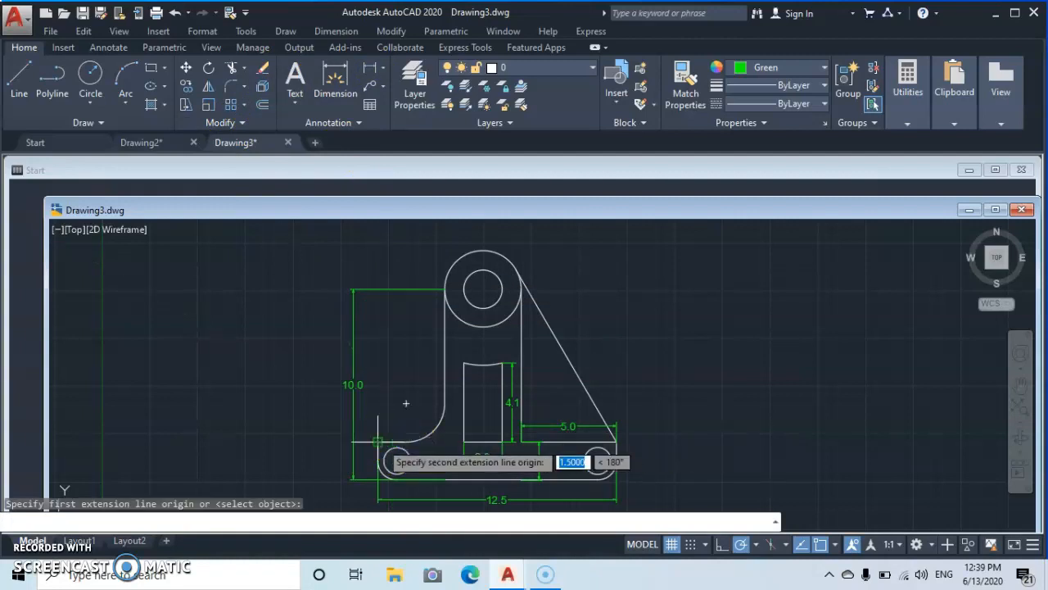
click(395, 416)
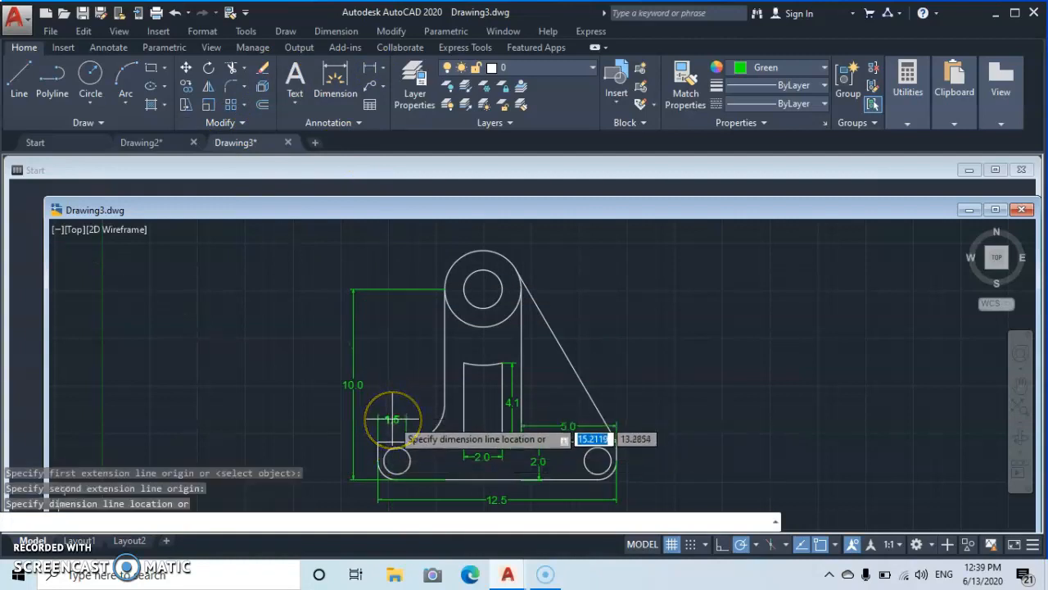
click(393, 420)
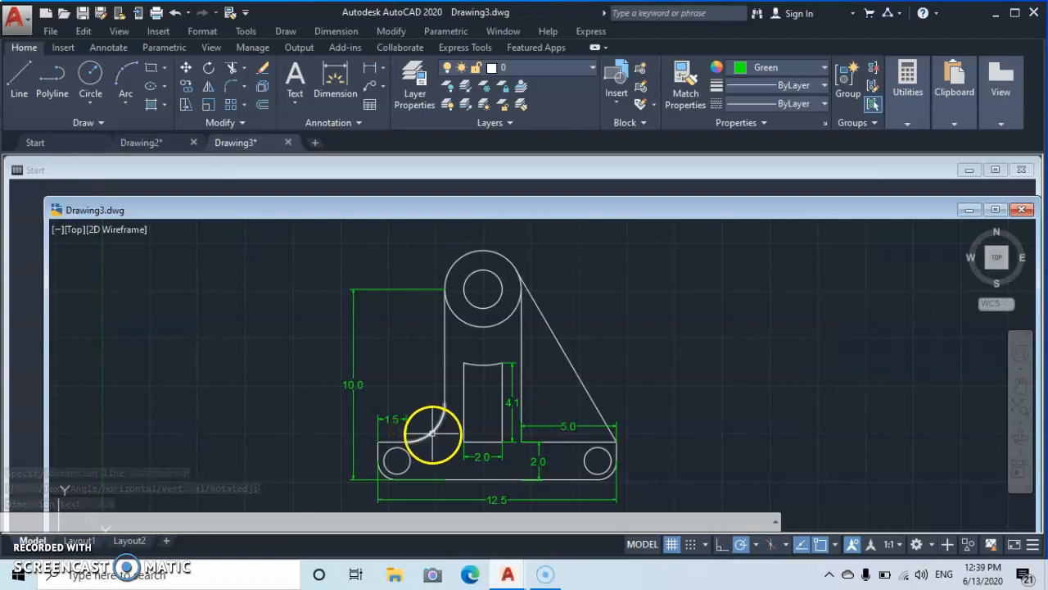
- Add a radius dimension to the fillet between the left ledge and the upright
click(382, 69)
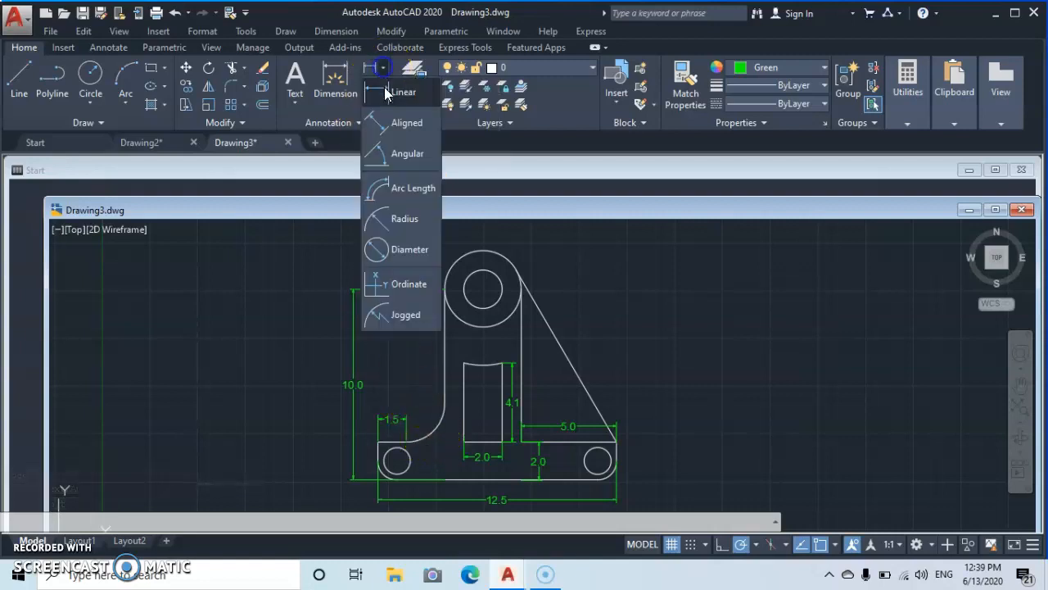
click(389, 219)
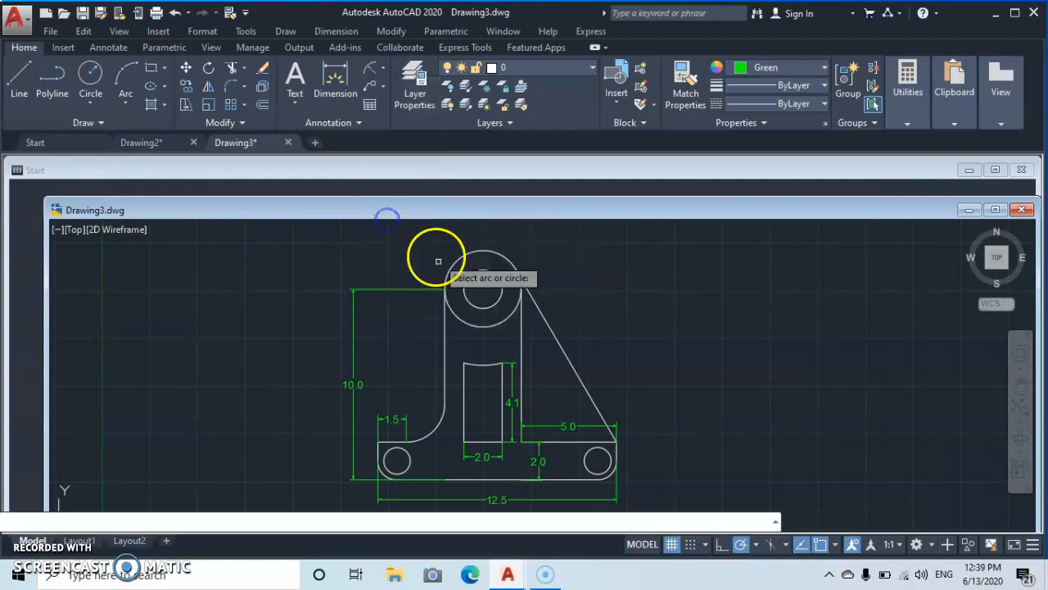
click(433, 433)
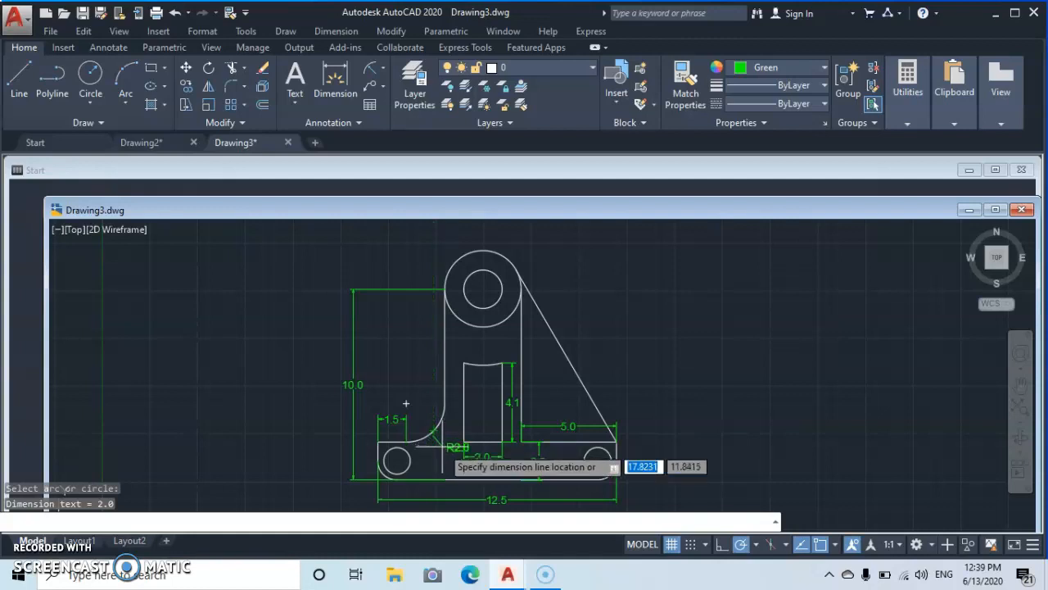
click(434, 450)
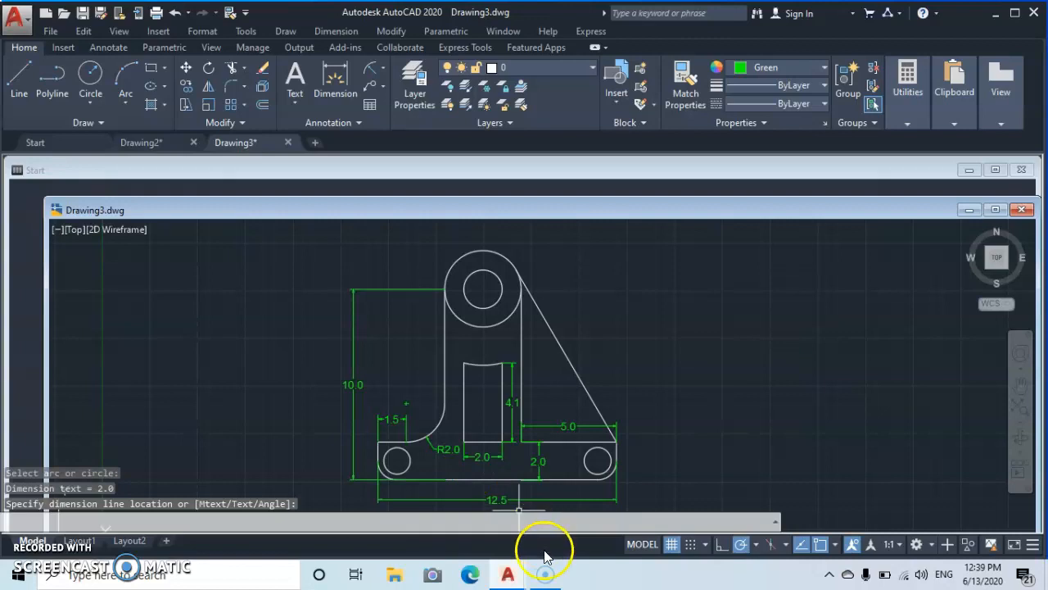
- Enable the Tangent object snap and add a radius dimension to the small hole in the upper boss
click(835, 545)
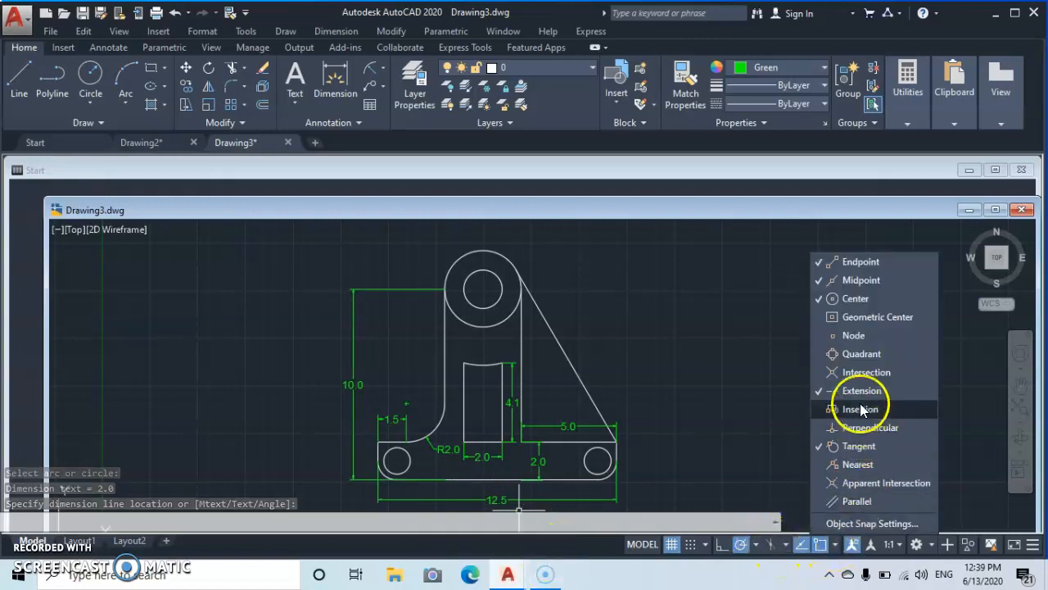
click(855, 446)
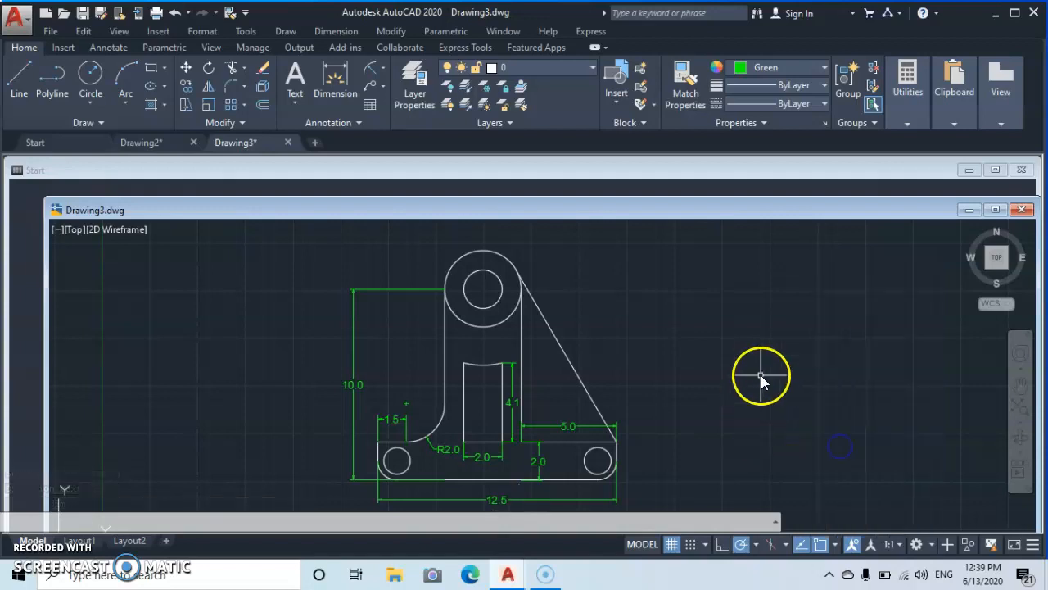
click(371, 76)
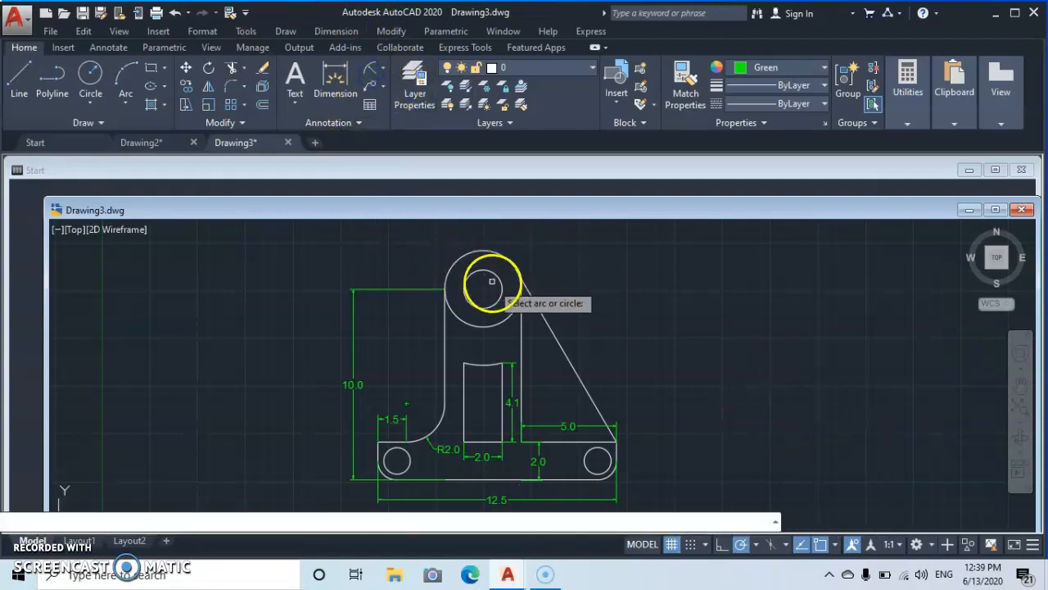
click(492, 275)
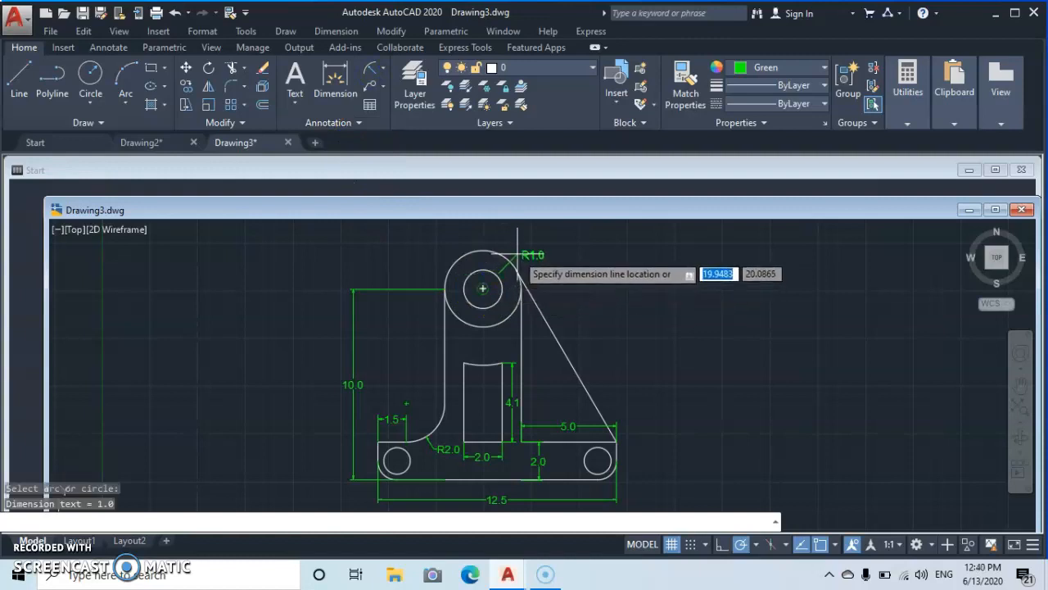
- Add a radius dimension to the outer arc of the upper boss, placed to its upper left
click(370, 75)
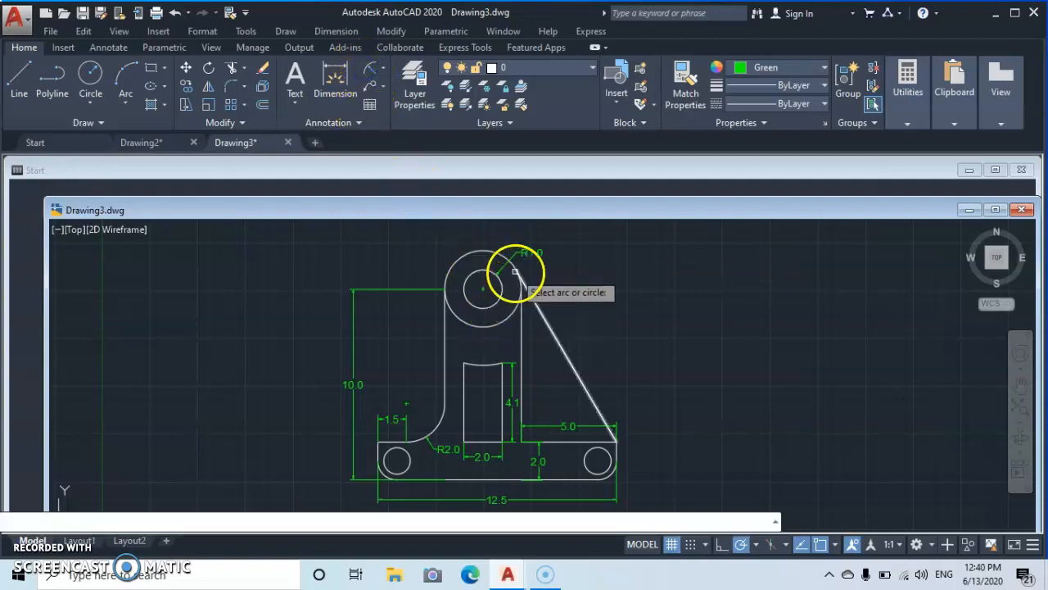
click(469, 253)
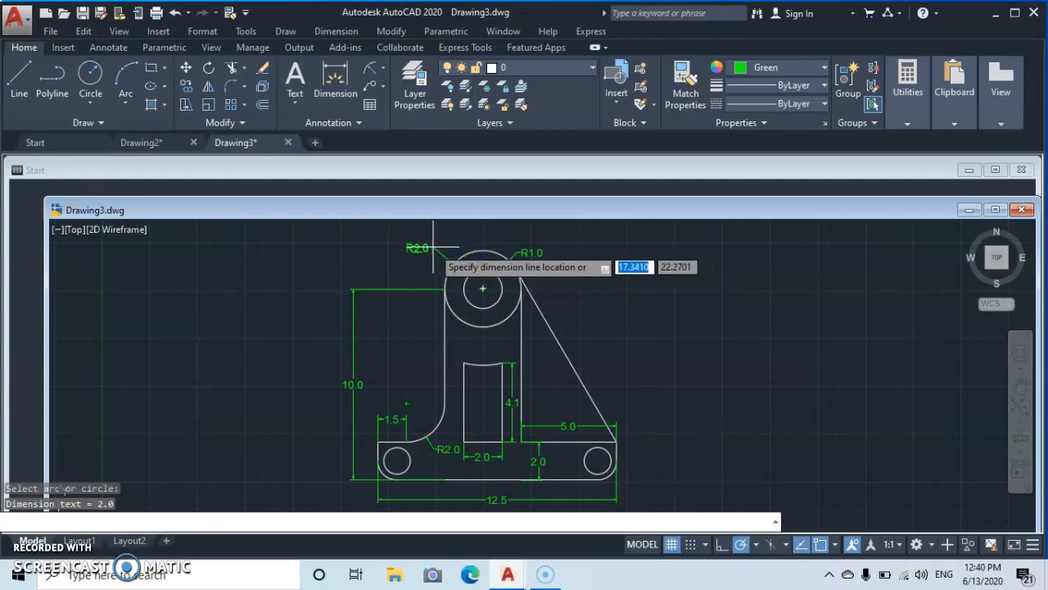
click(433, 247)
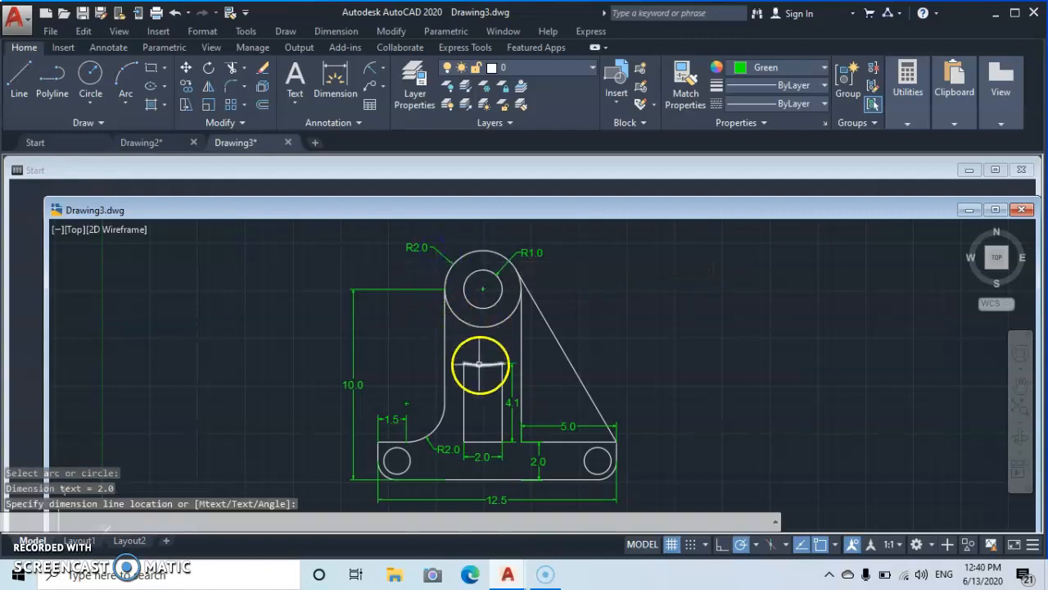
- Add a radius dimension to the arc at the top of the slot, placed above it
click(371, 74)
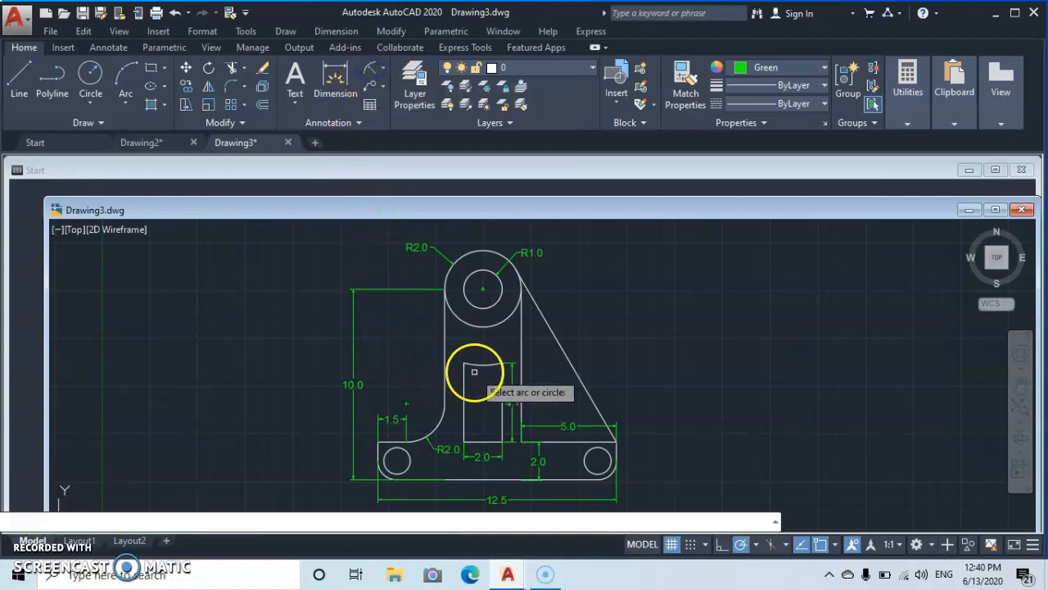
click(477, 362)
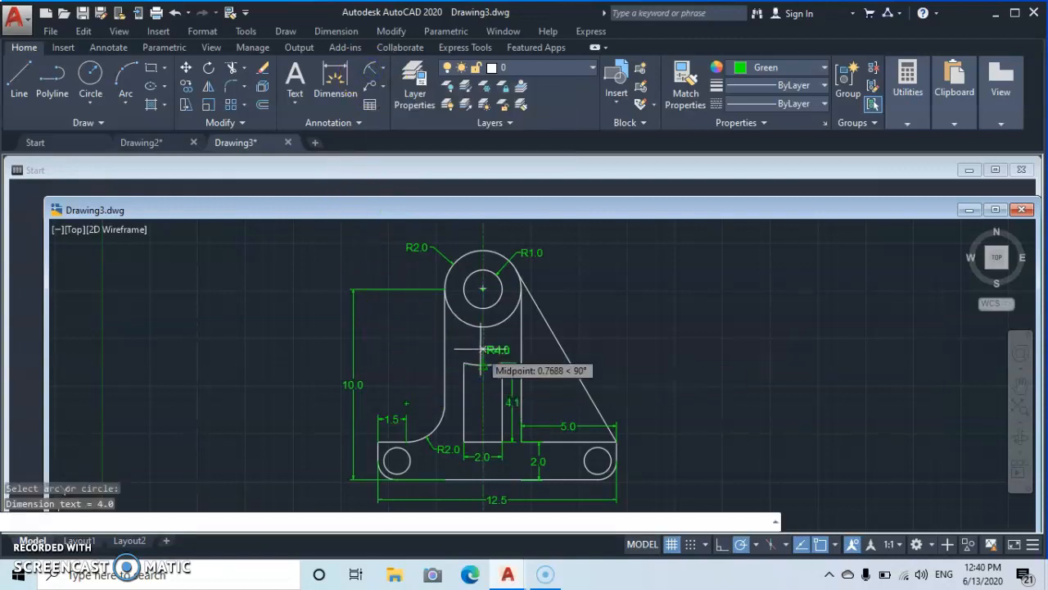
click(481, 345)
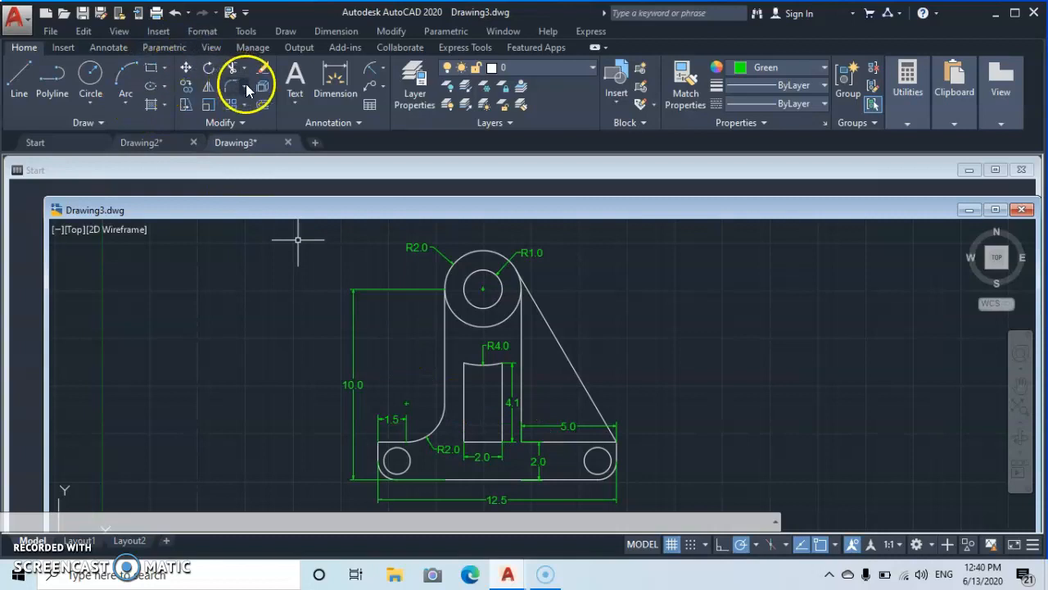
- Add a radius dimension to the small hole at the right end of the base, placed to its right
click(372, 72)
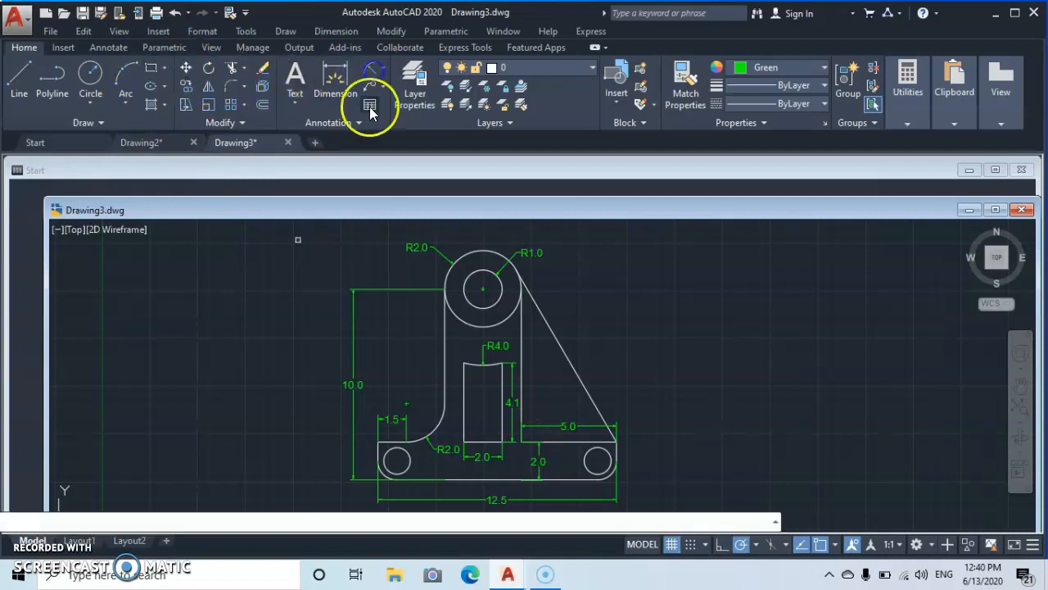
click(598, 457)
click(639, 467)
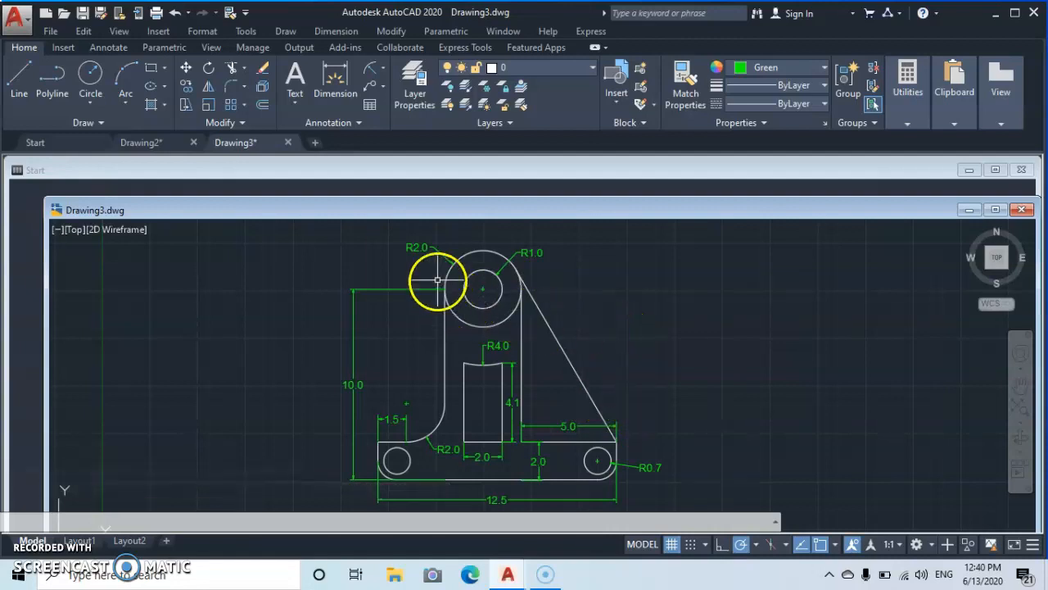
- Add an angular dimension between the upright's right edge and the slanted edge, placed between them
click(384, 68)
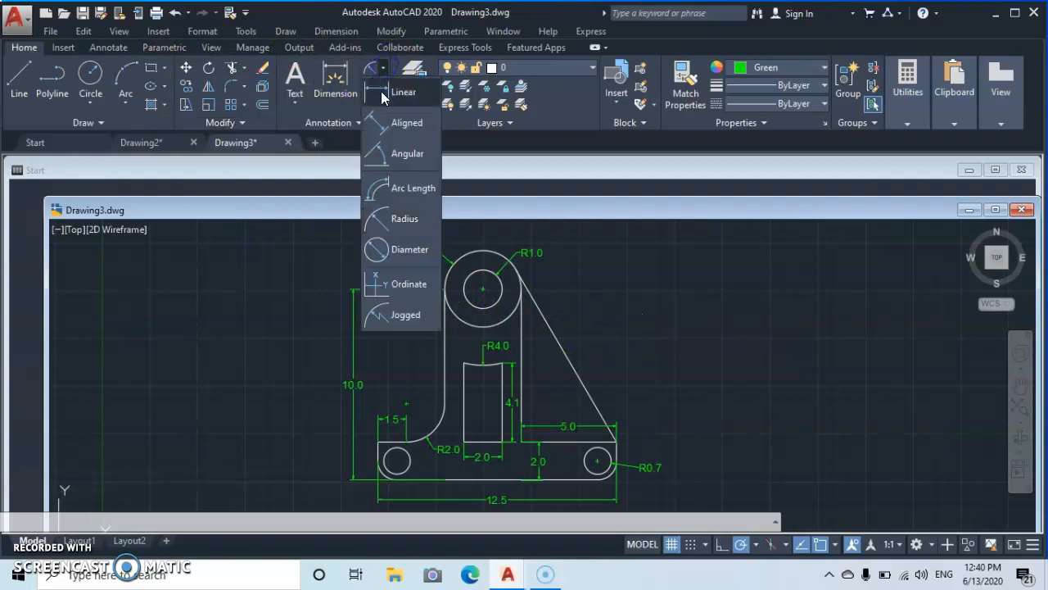
click(400, 159)
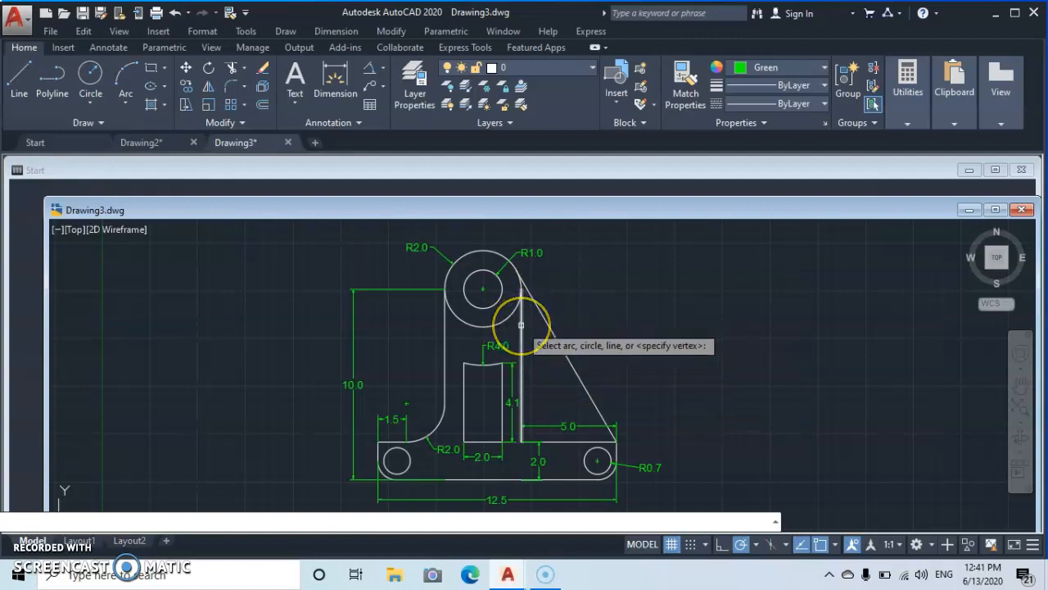
click(521, 325)
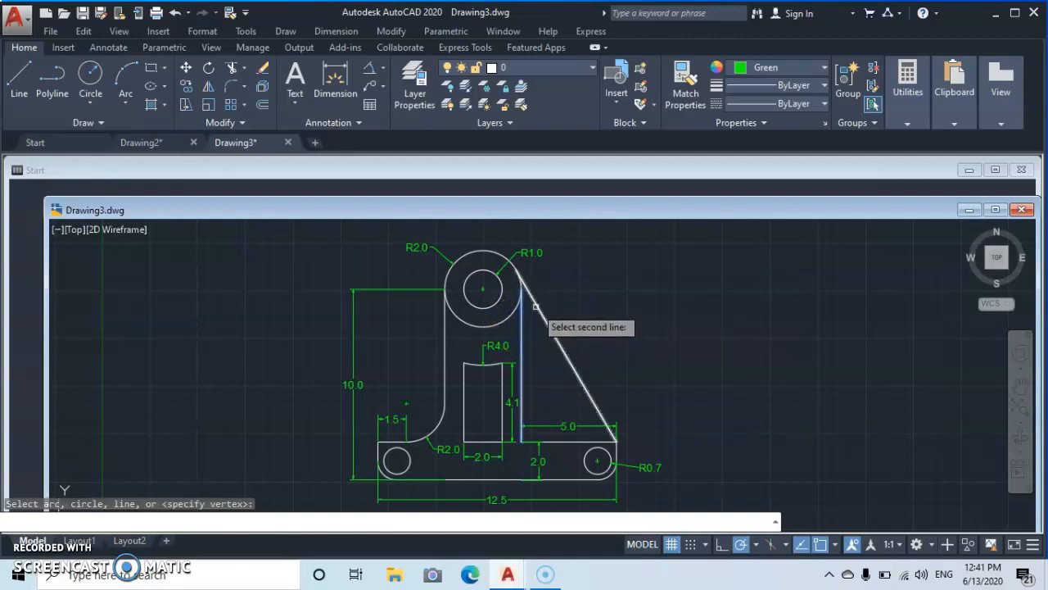
click(539, 299)
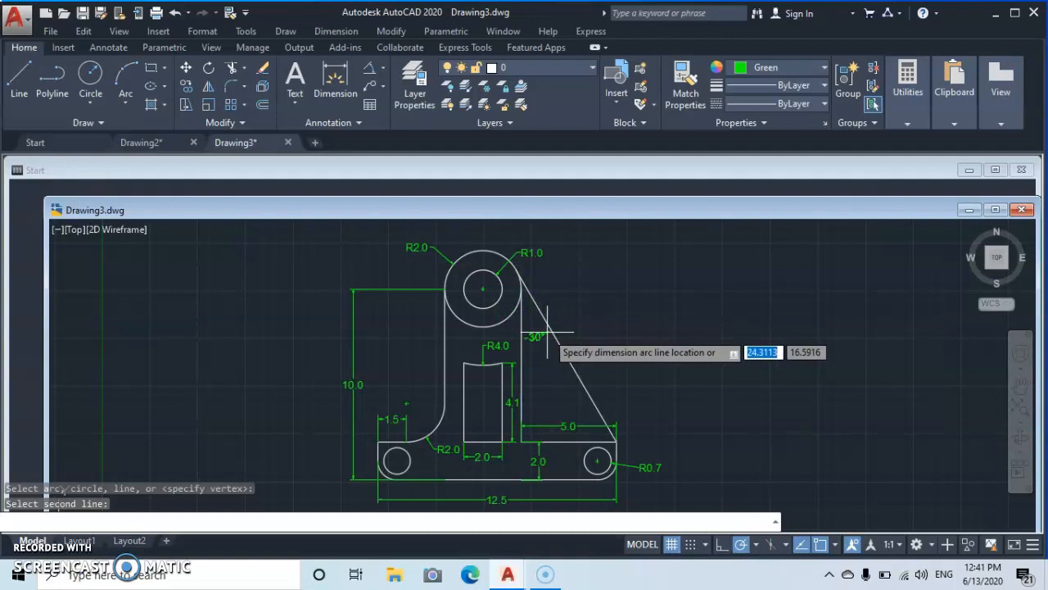
click(554, 344)
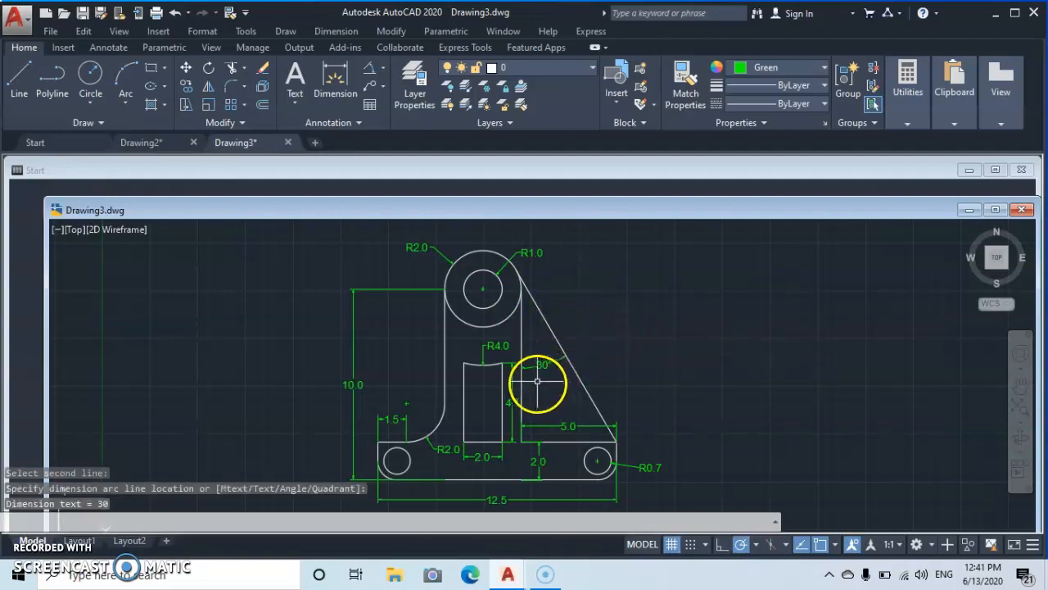
- Add an angular dimension between the slanted edge and the top edge of the base's right ledge
click(365, 68)
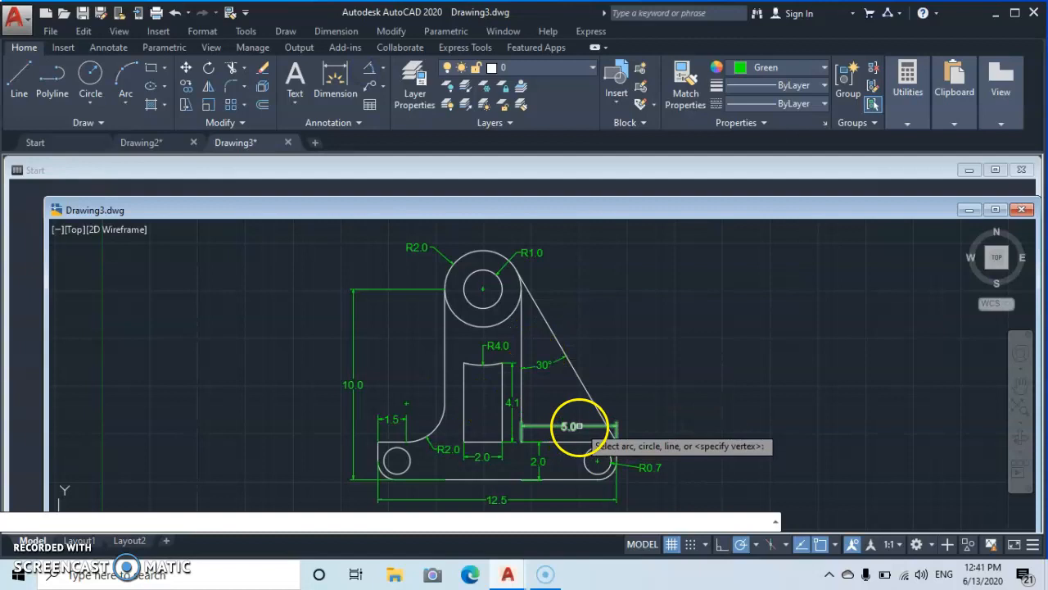
click(594, 404)
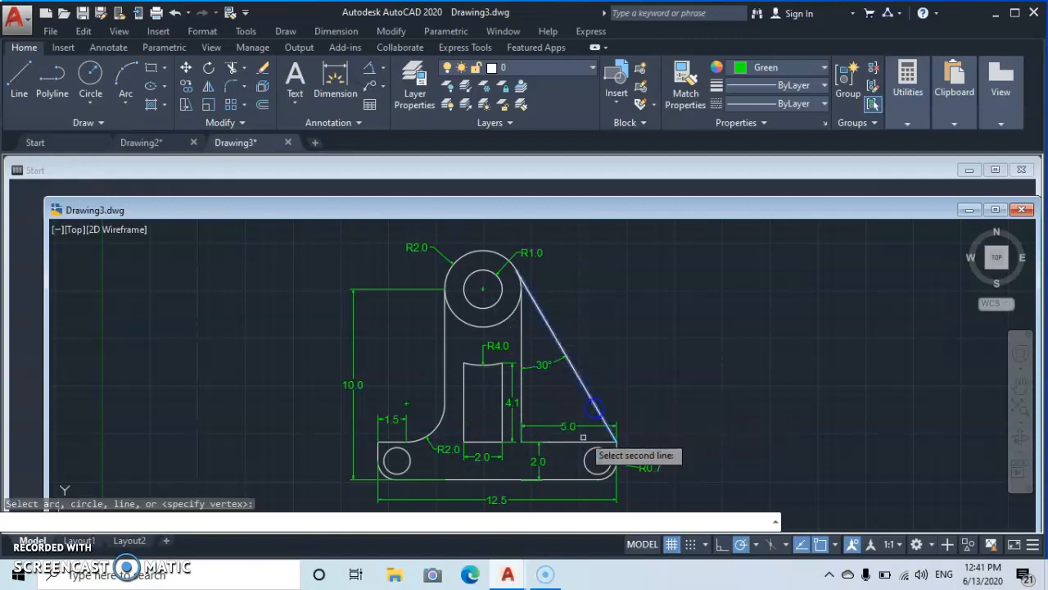
click(583, 441)
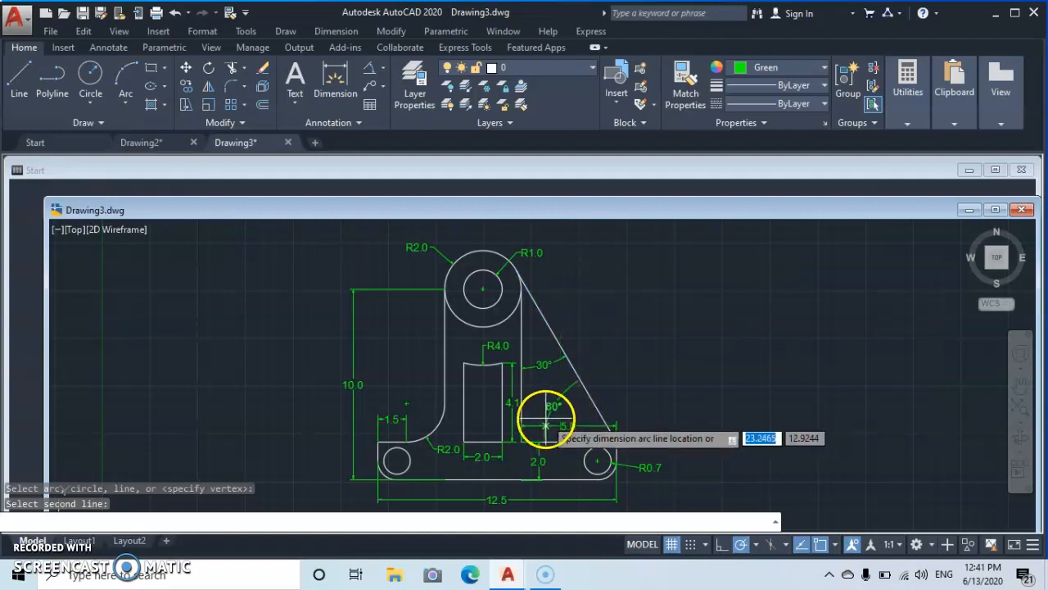
click(545, 416)
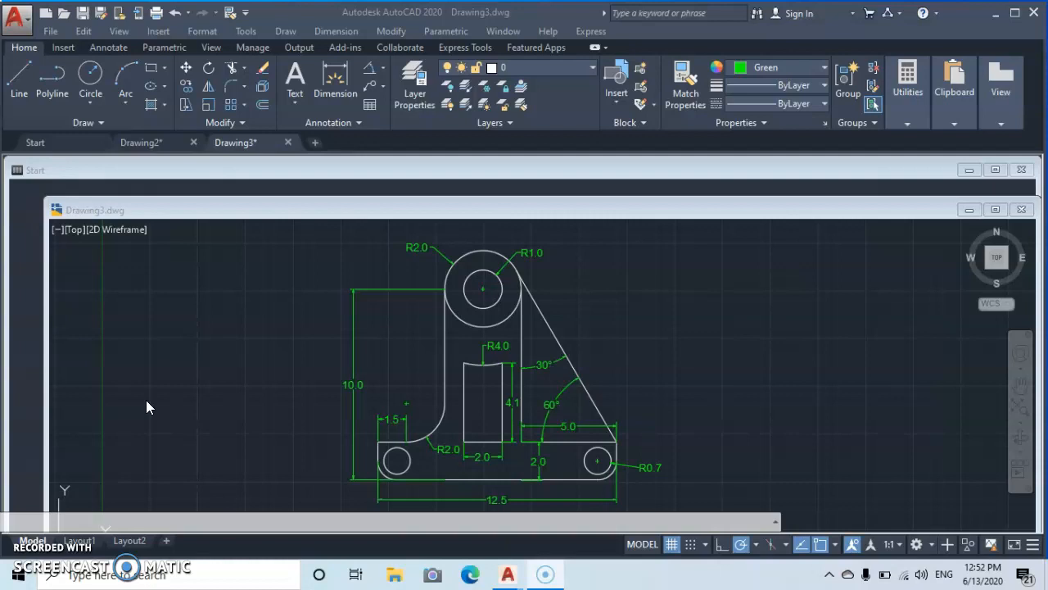
- Start the PLOT command and choose DWG To PDF.pc3 as the printer/plotter
click(213, 335)
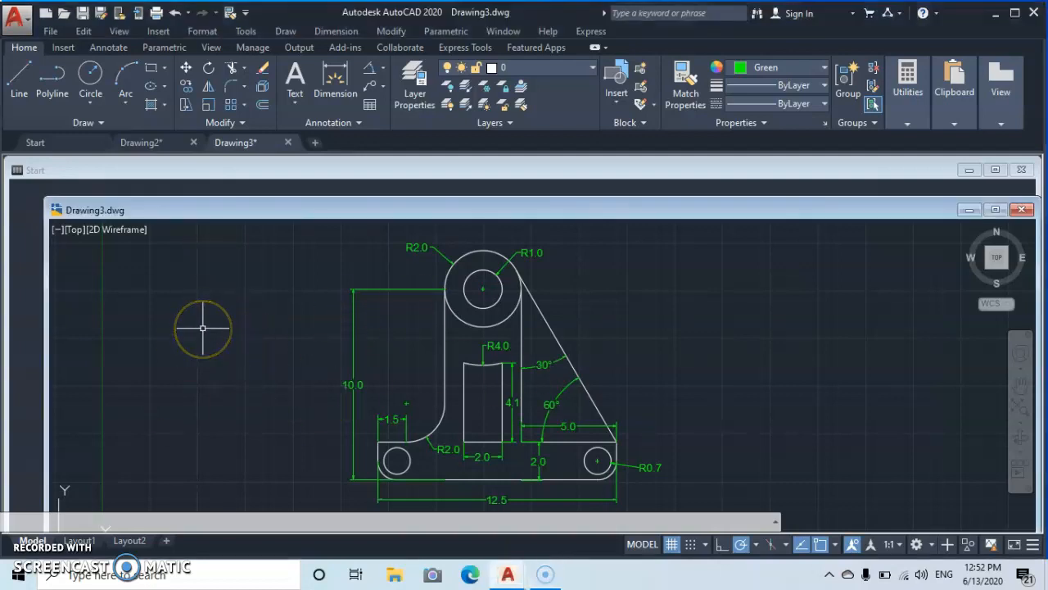
text(PLo)
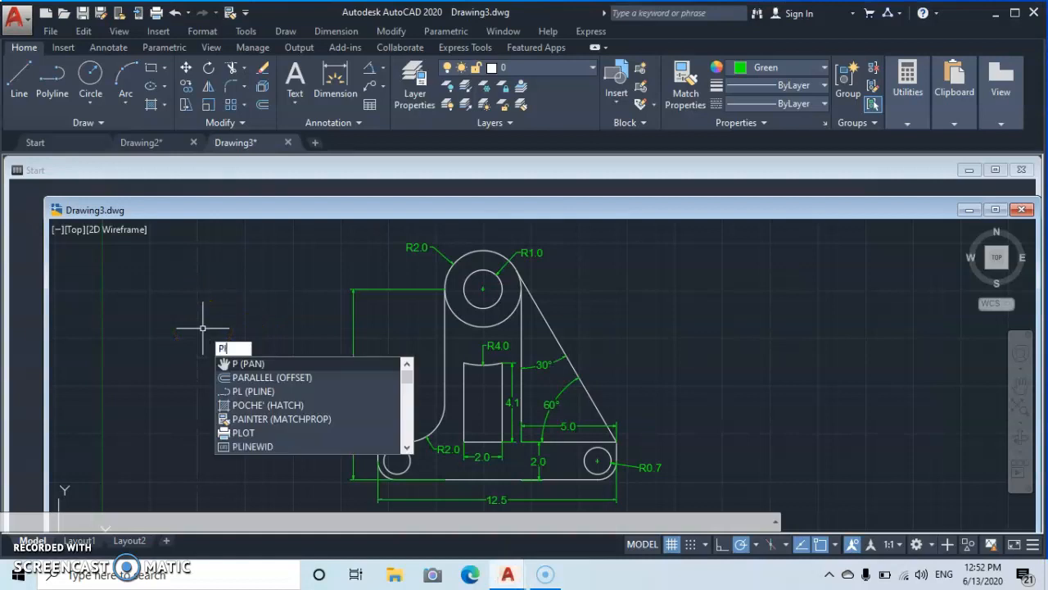
text(T)
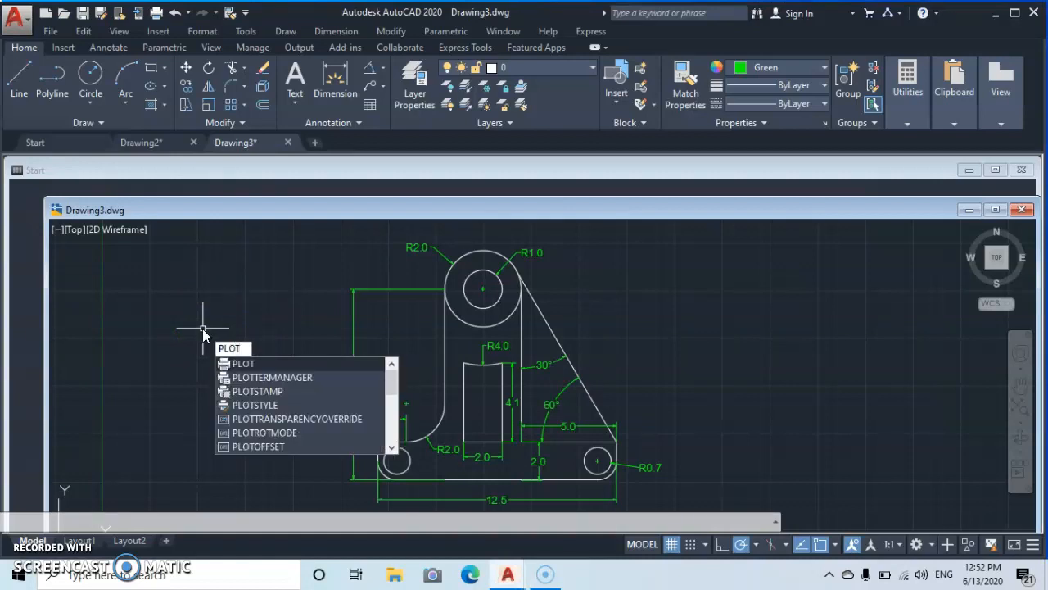
key(Return)
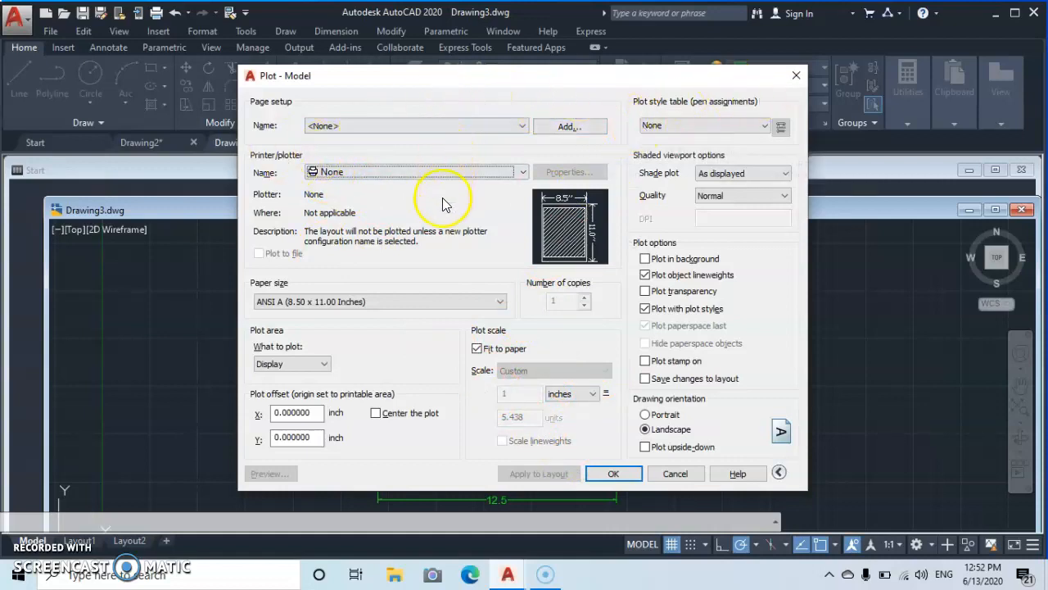
click(523, 174)
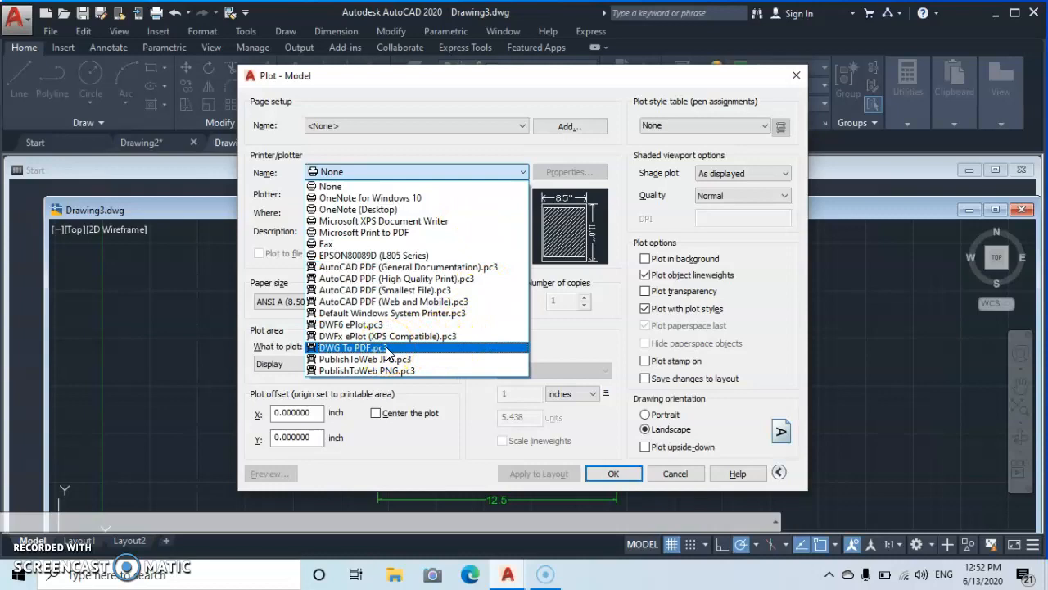
click(449, 355)
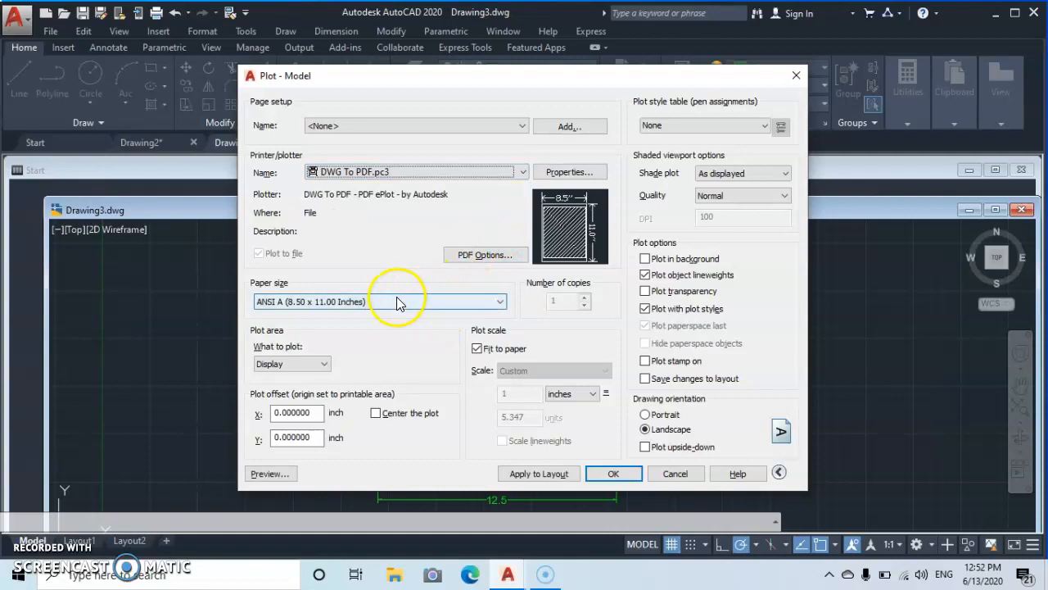
- Set the paper size to ISO A3 (420.00 x 297.00 MM)
click(499, 301)
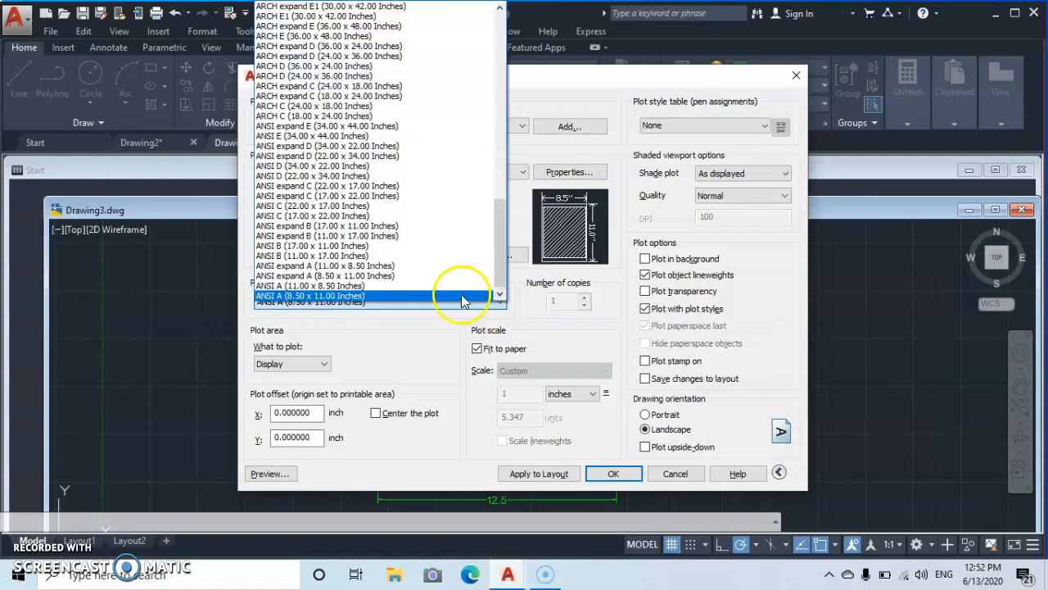
click(502, 10)
click(502, 10)
click(501, 10)
click(501, 9)
click(501, 9)
click(501, 10)
click(501, 9)
click(501, 10)
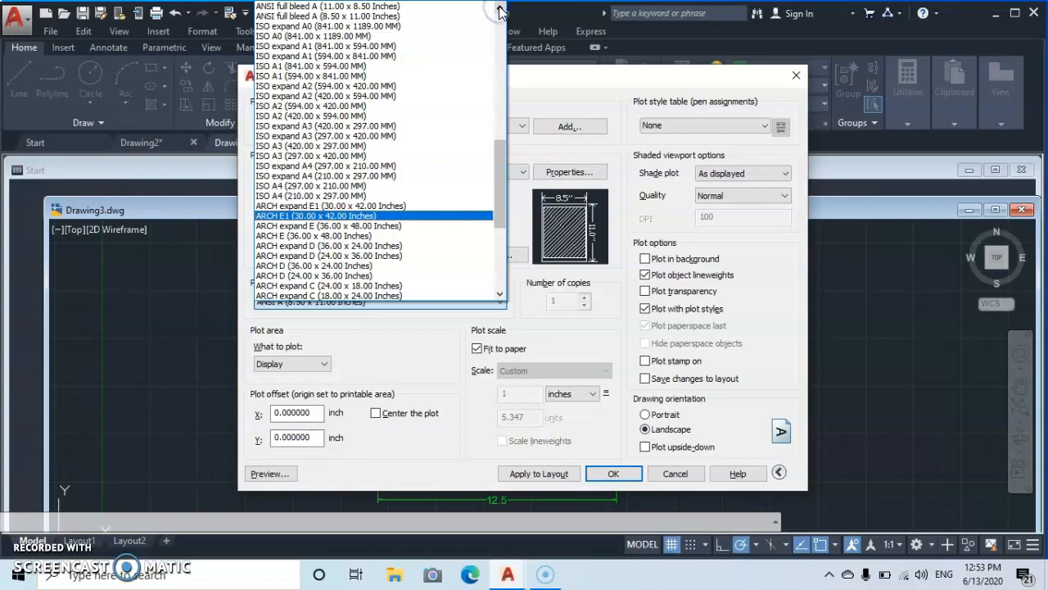
click(501, 10)
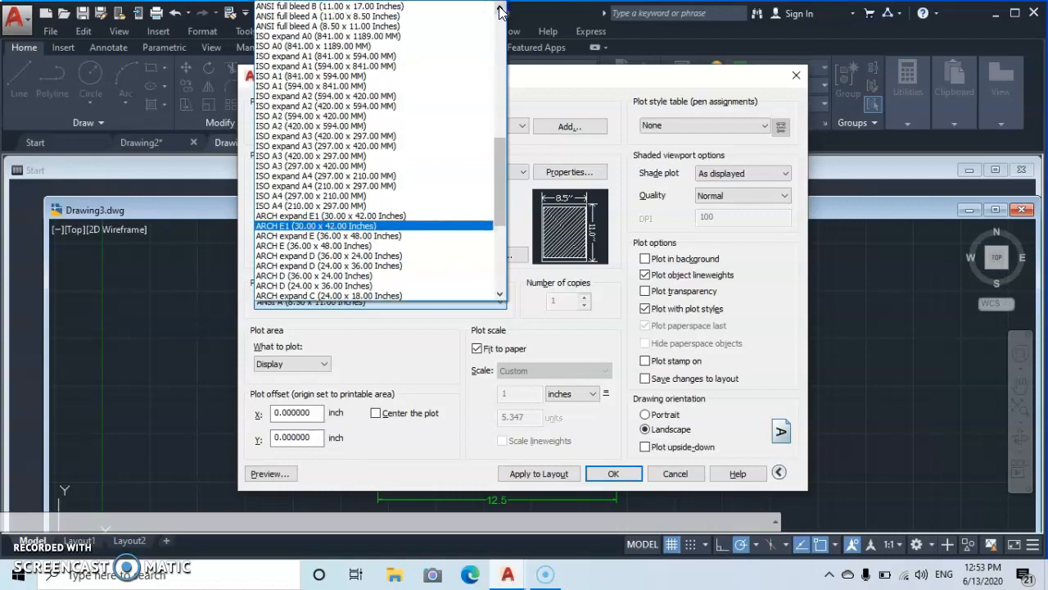
click(501, 9)
click(501, 10)
click(501, 10)
click(502, 10)
click(501, 10)
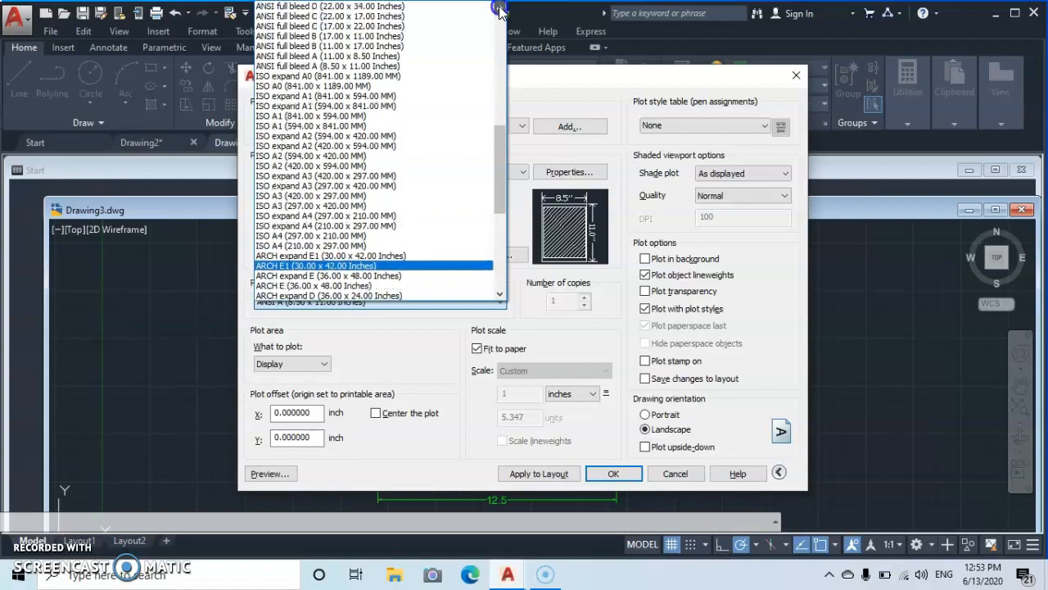
click(501, 10)
click(501, 9)
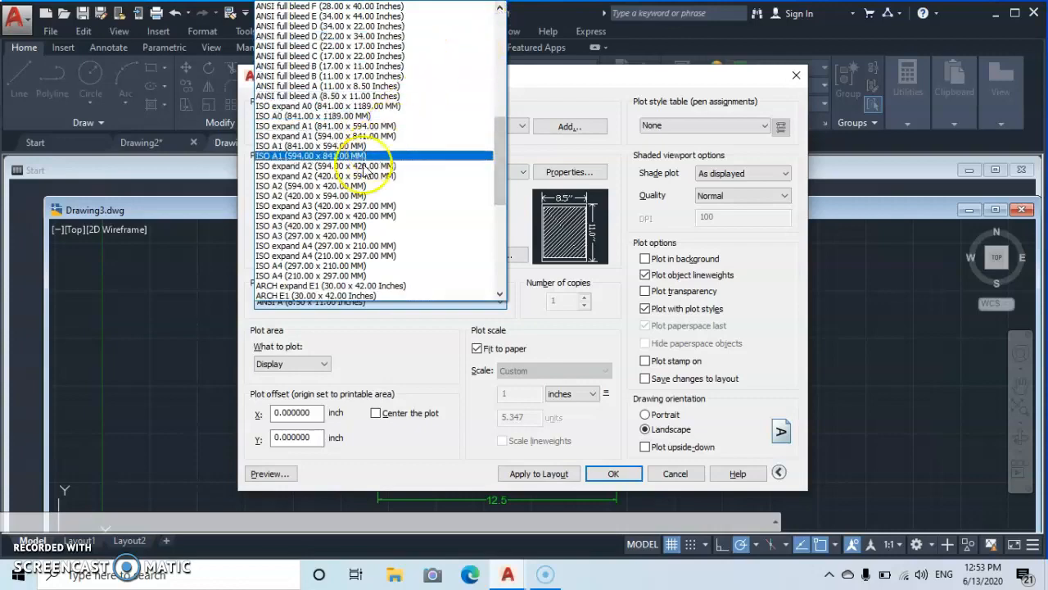
click(288, 230)
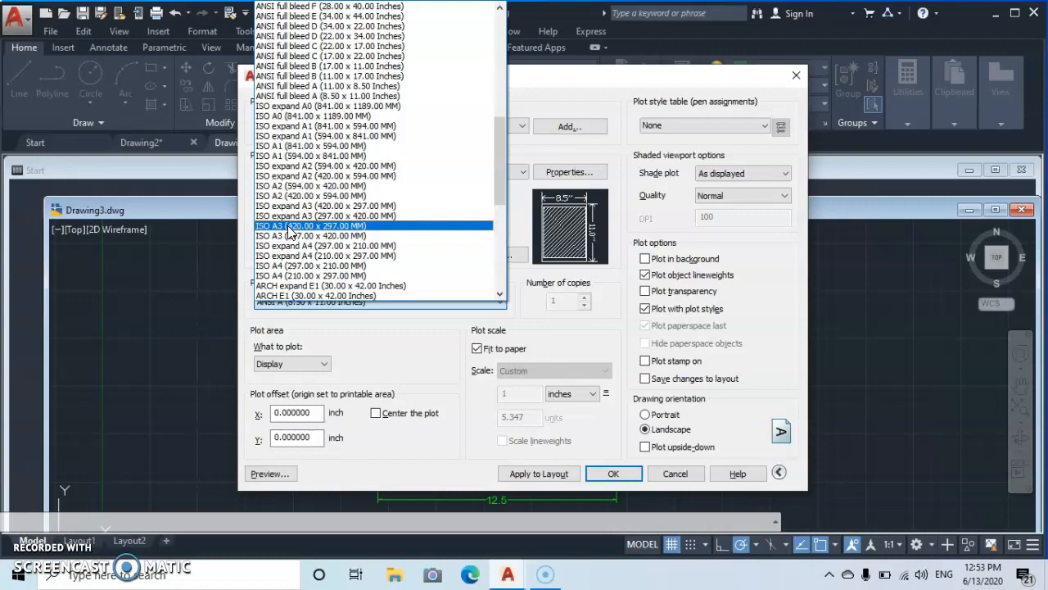
click(288, 233)
click(388, 226)
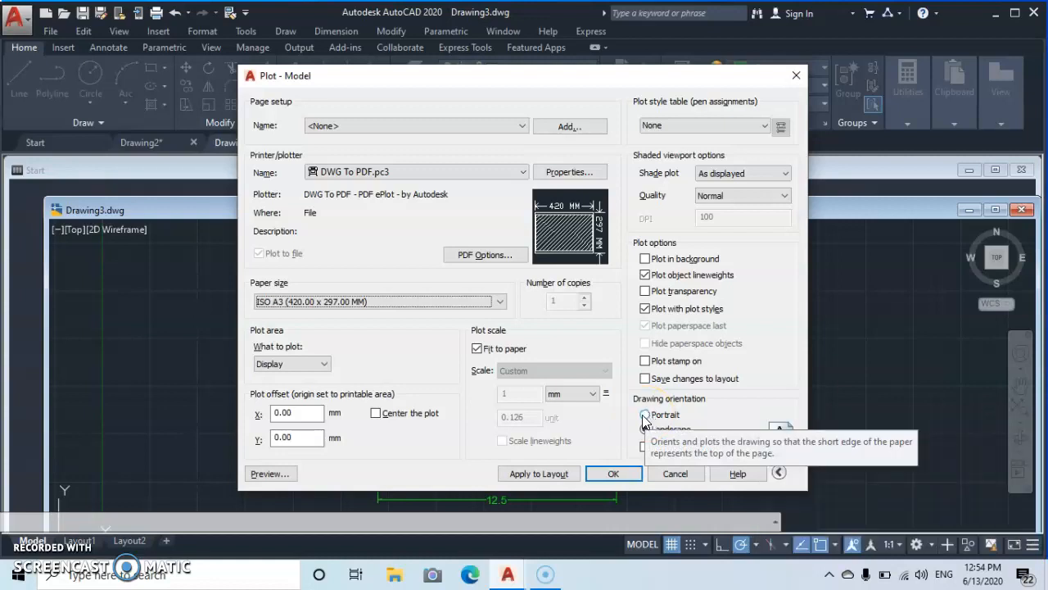
- Keep the landscape drawing orientation and enable Center the plot
click(646, 430)
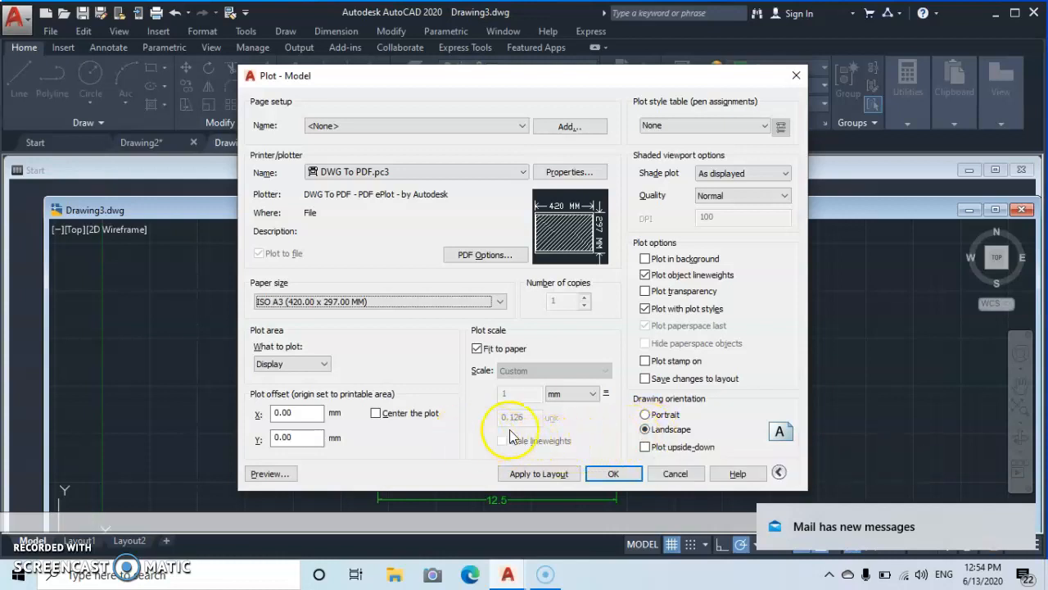
mouse_move(581, 228)
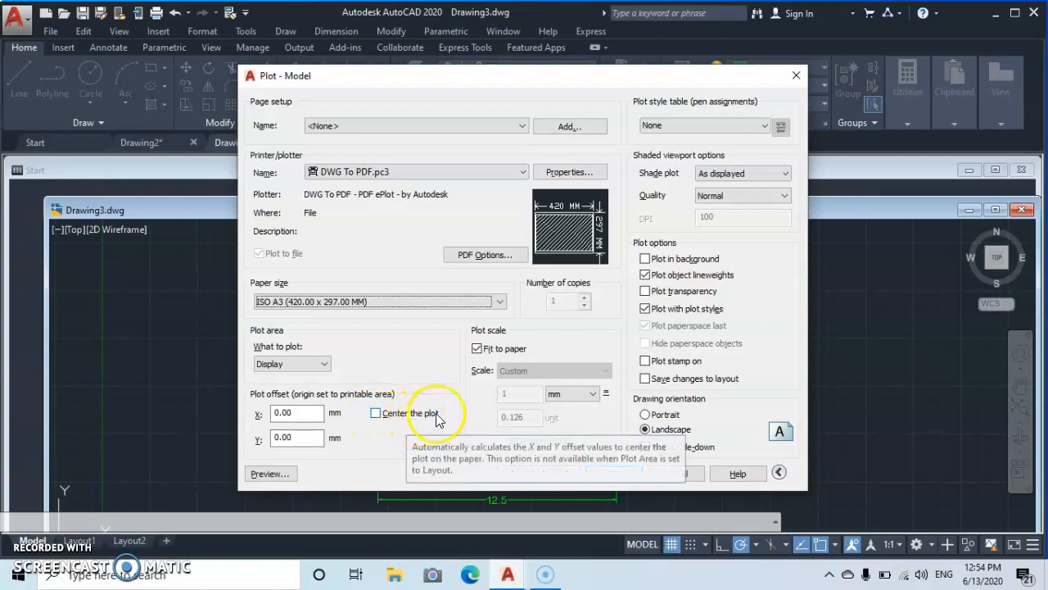
click(375, 414)
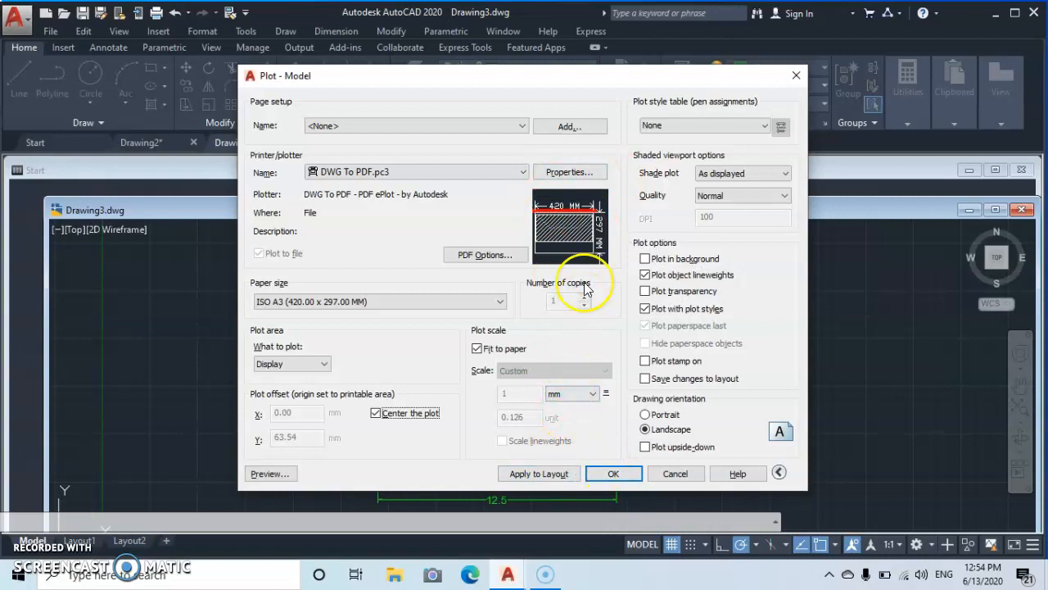
- Preview the plot, then plot it to a PDF file named drawing pdf 1
click(269, 474)
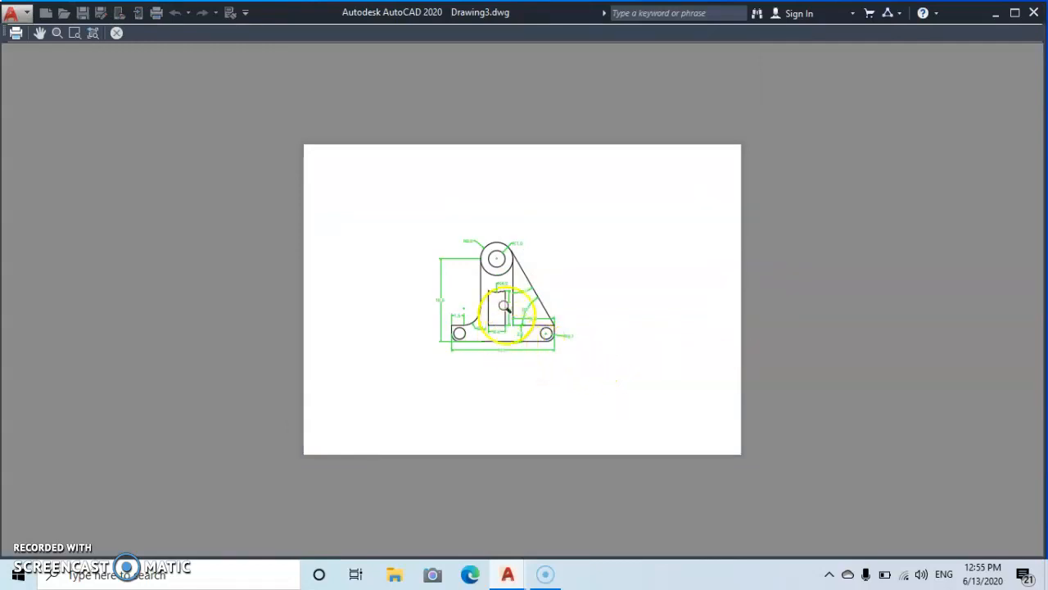
click(117, 33)
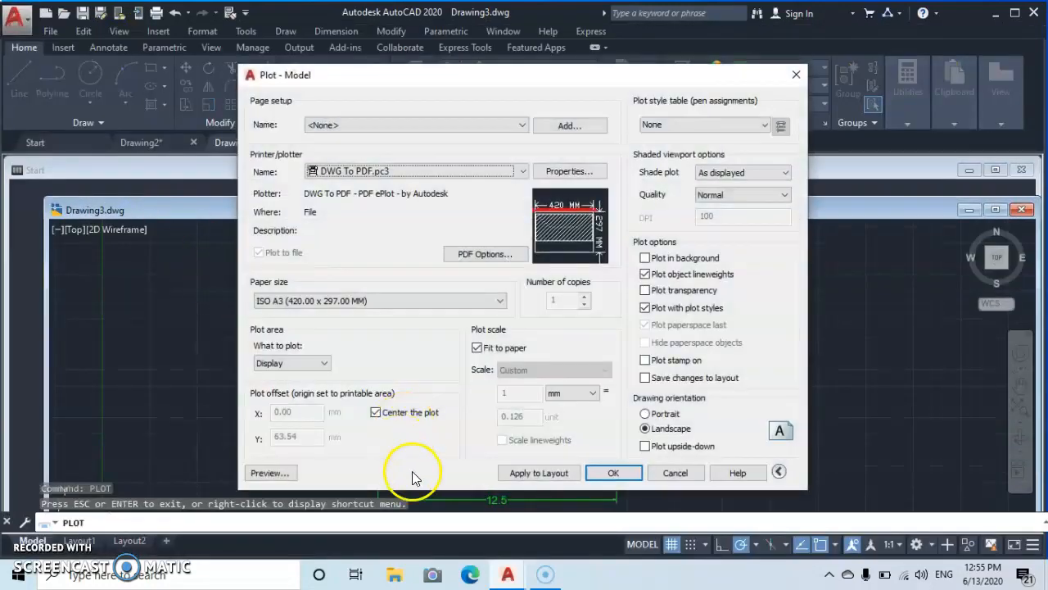
click(614, 474)
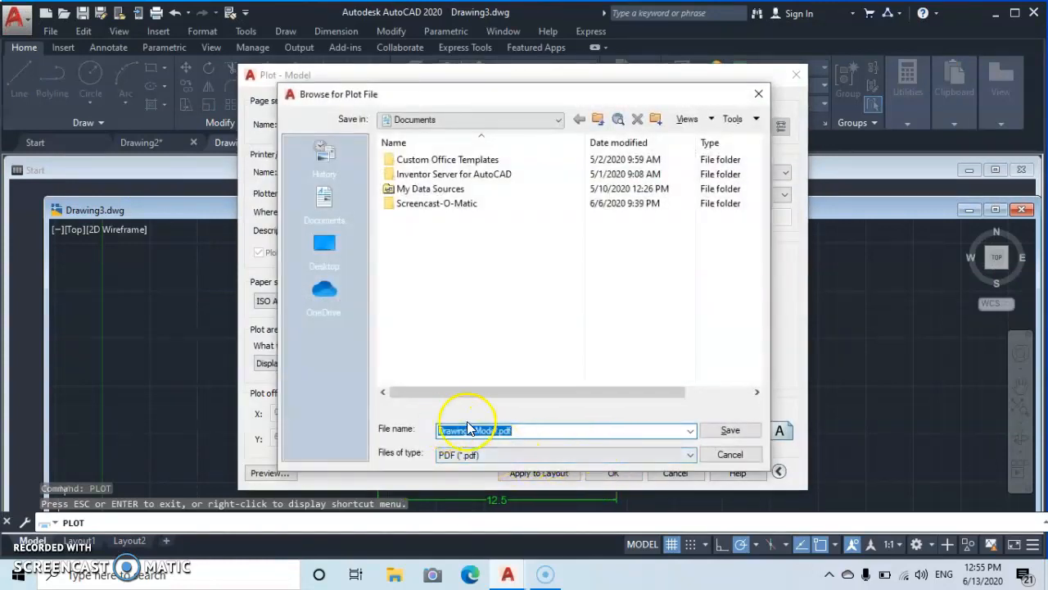
click(518, 431)
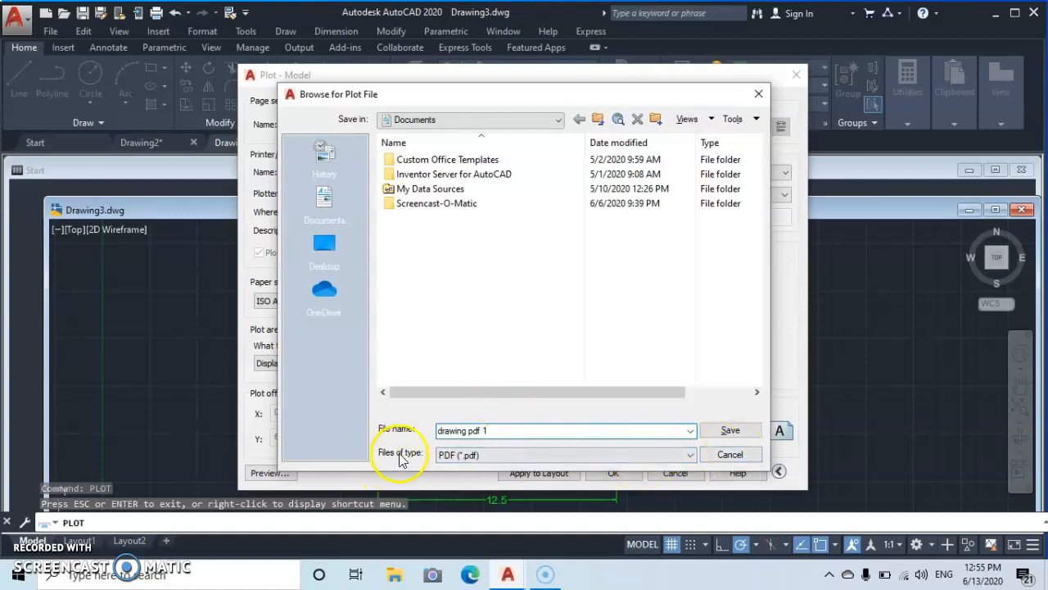
click(737, 433)
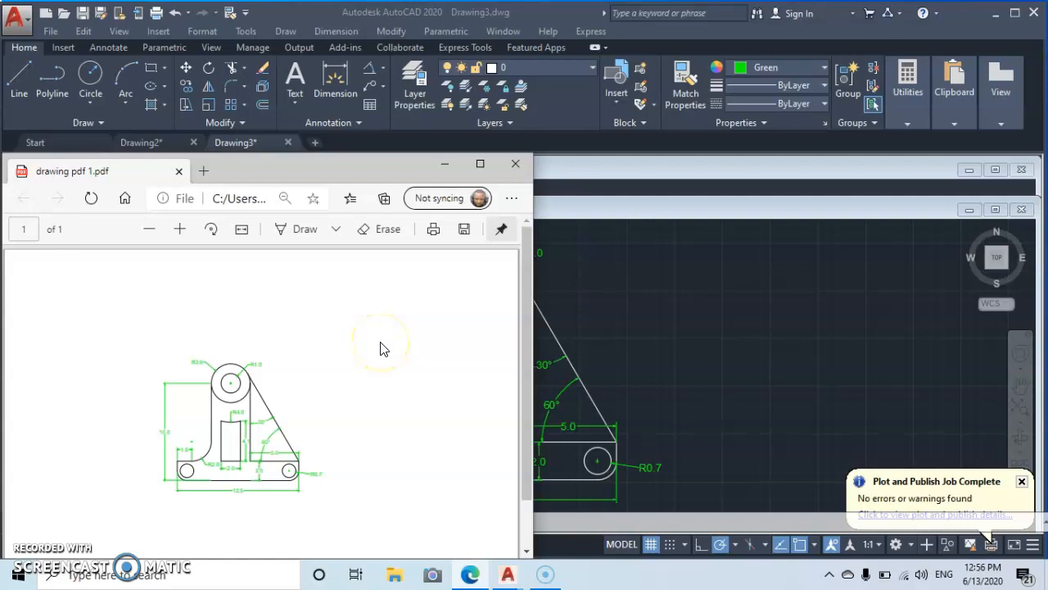
- Close the PDF viewer and close Drawing3.dwg without saving changes
click(517, 164)
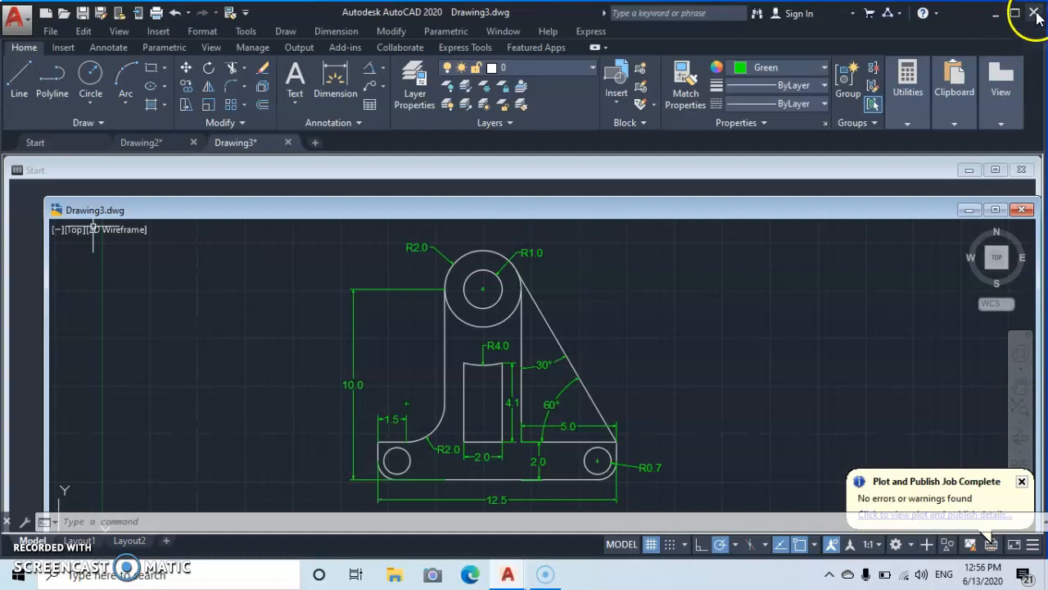
click(1020, 210)
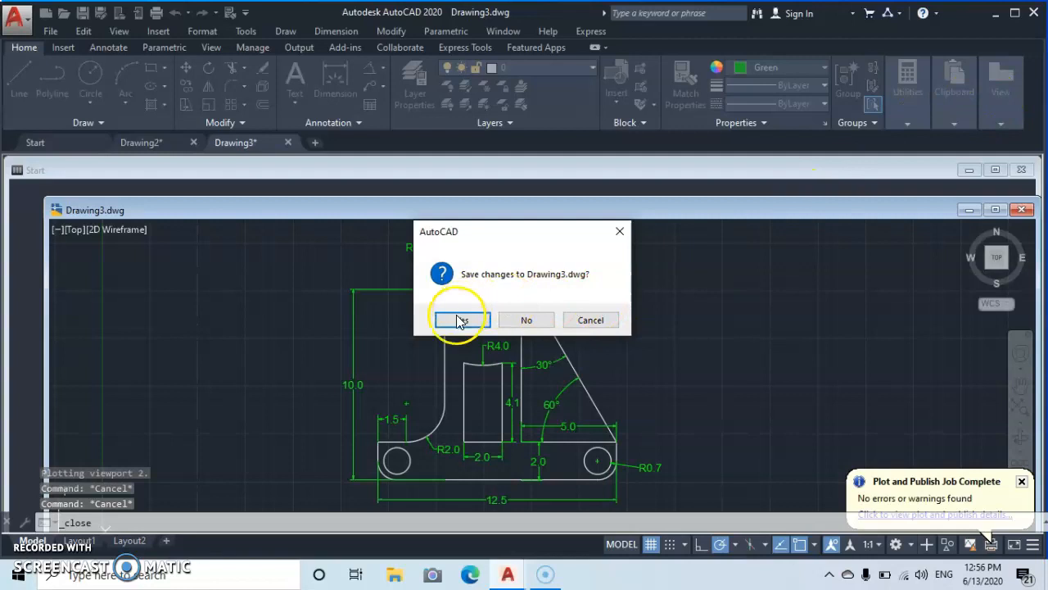
click(528, 320)
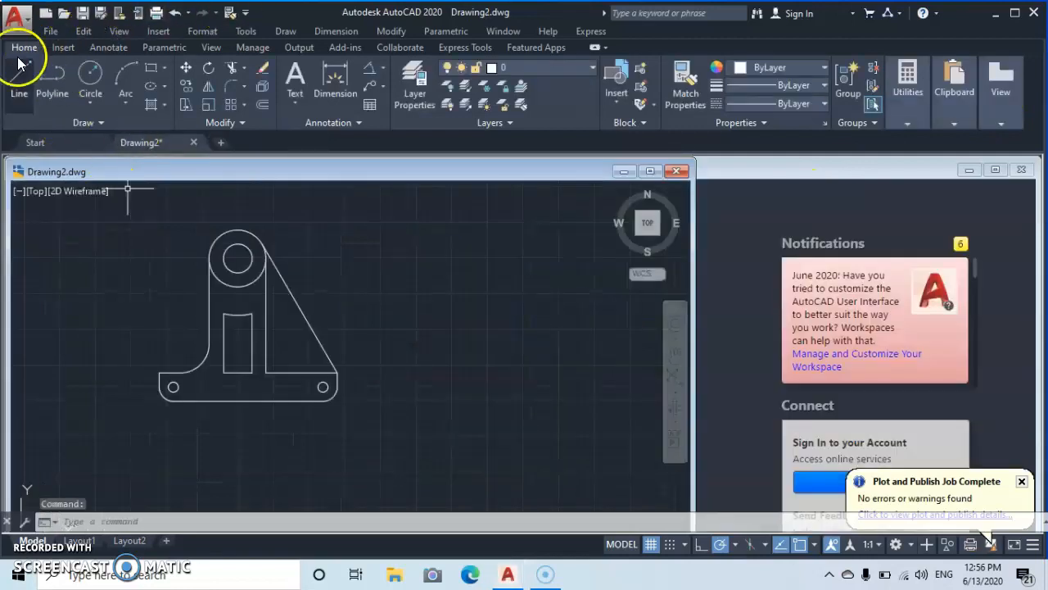
- Snap the AutoCAD window to the right half of the screen and open the Desktop folder from This PC
drag(2, 193, 627, 235)
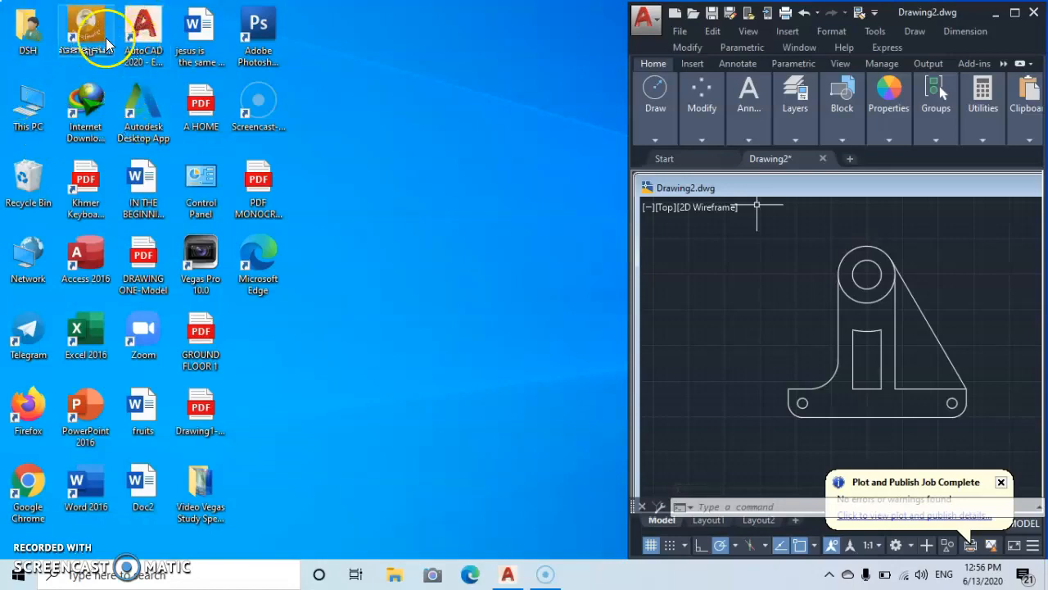
click(28, 115)
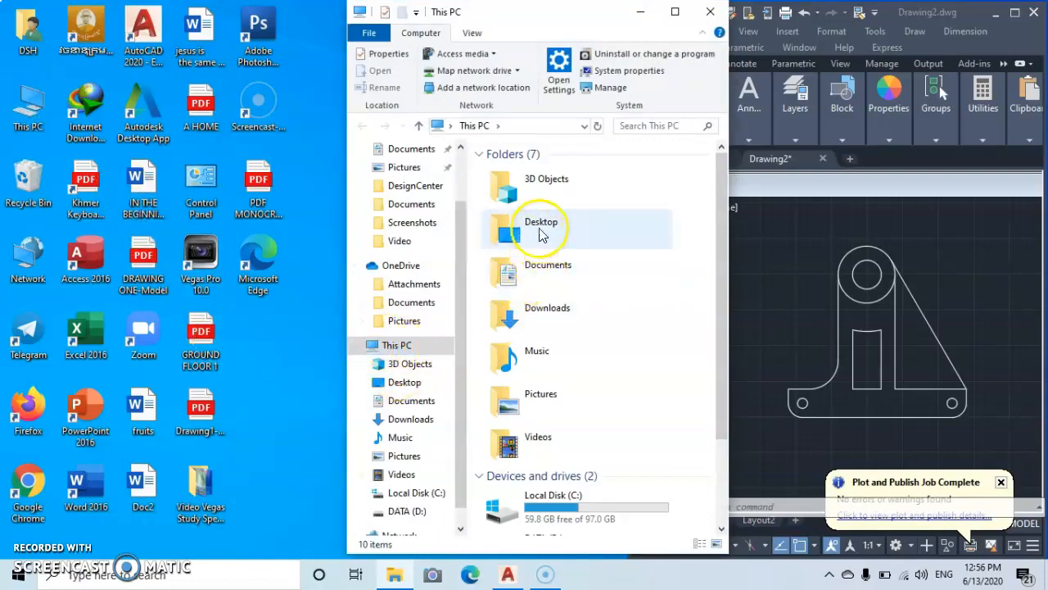
double_click(514, 232)
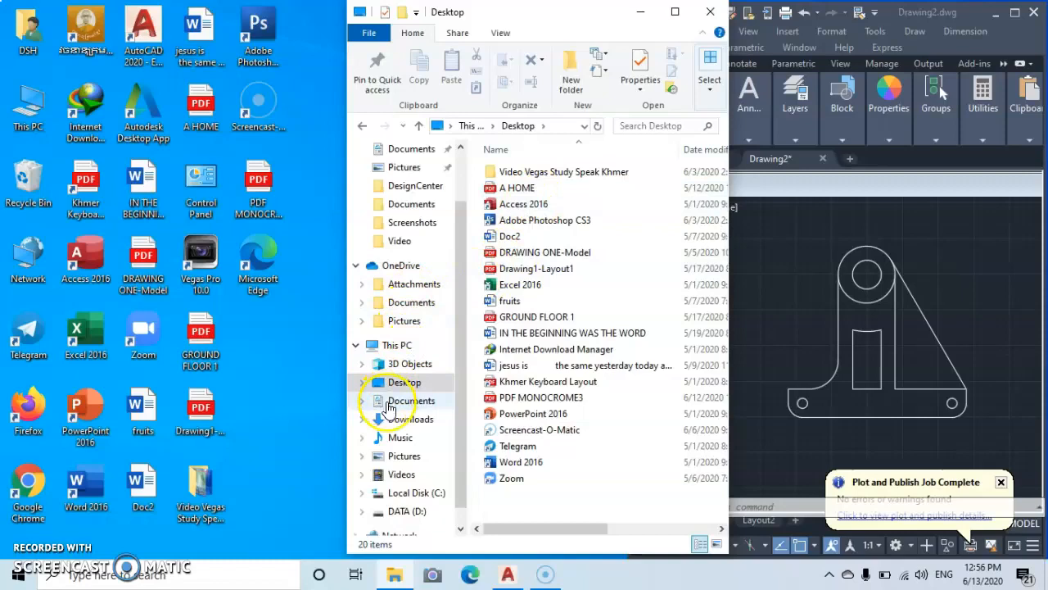
- Browse the Documents folder for the plotted drawing pdf 1 file, then reopen the Desktop folder via This PC
click(388, 403)
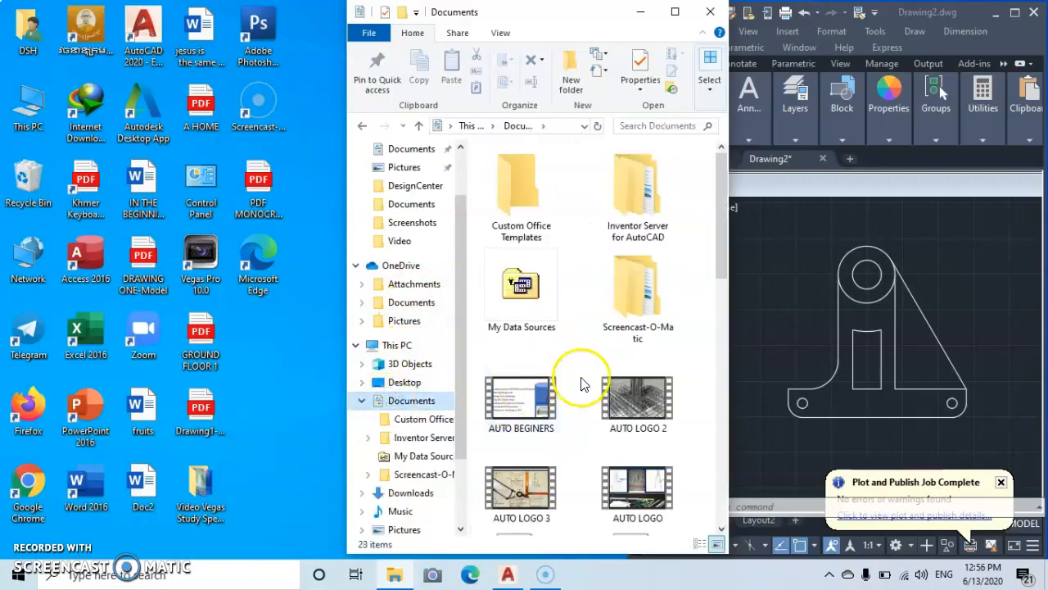
click(719, 528)
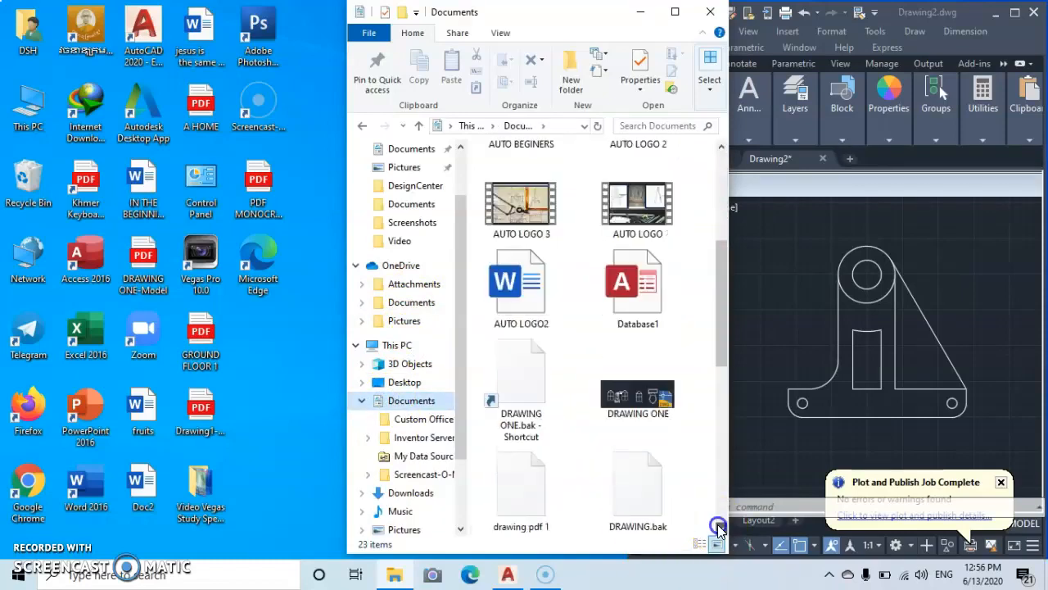
click(720, 148)
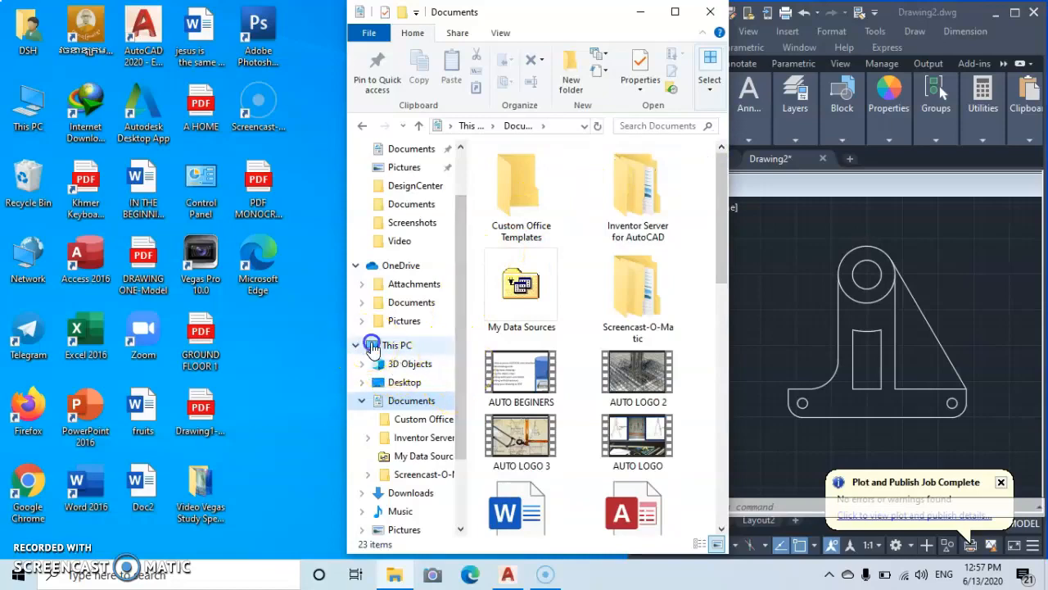
click(371, 345)
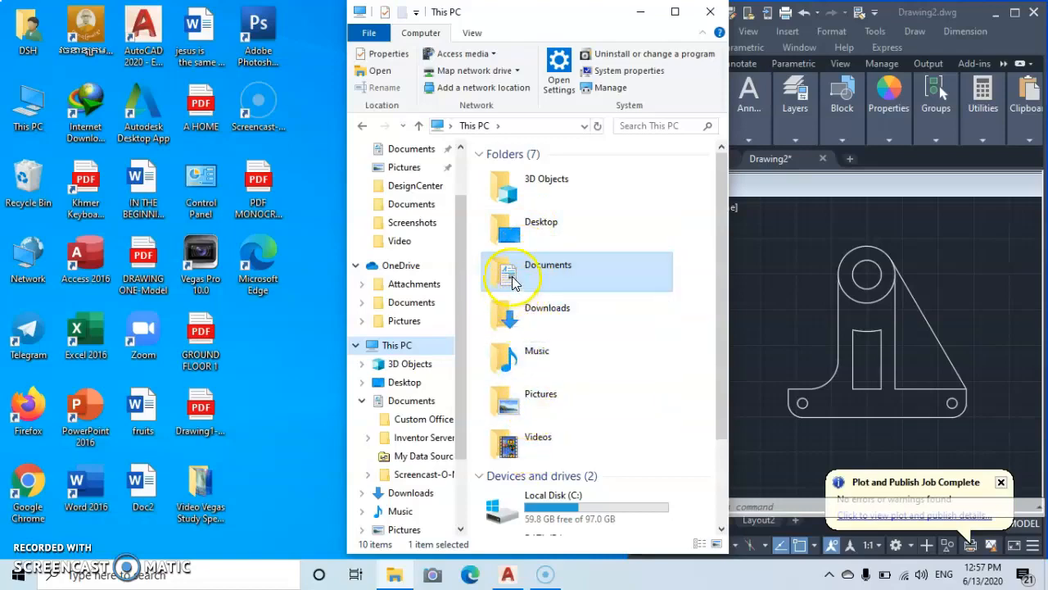
double_click(515, 234)
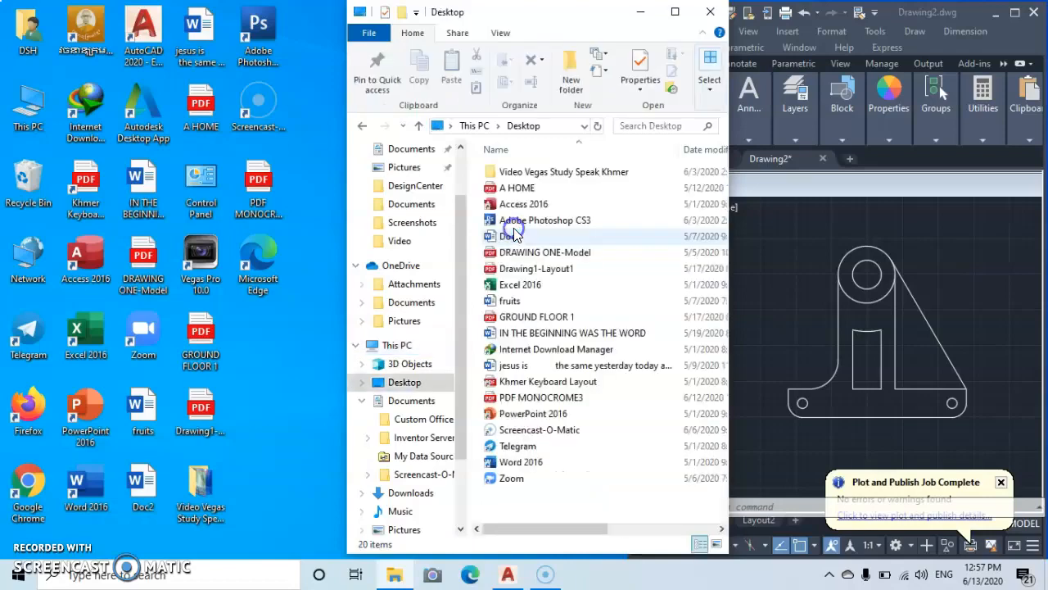